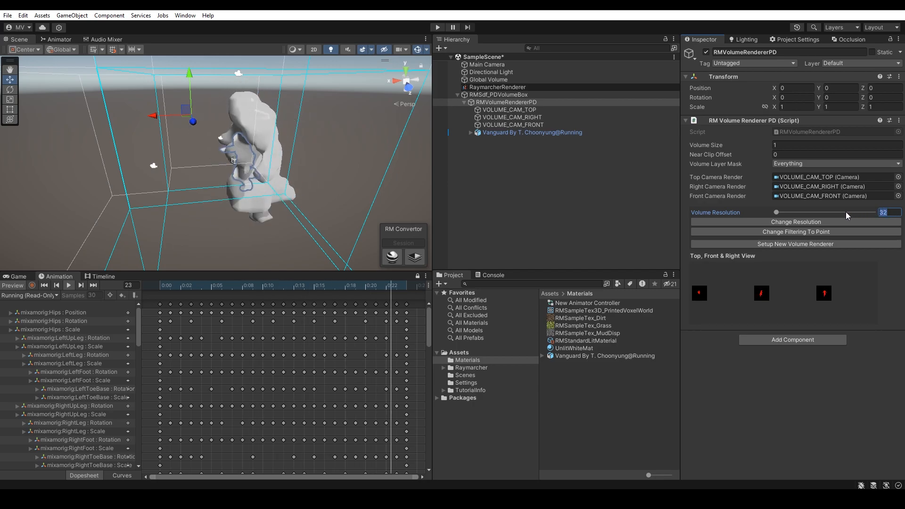
Step: Apply the edited volume resolution to the perspective-driven volume renderer and move the Vanguard running model along X inside the volume
left_click(833, 221)
left_click(537, 133)
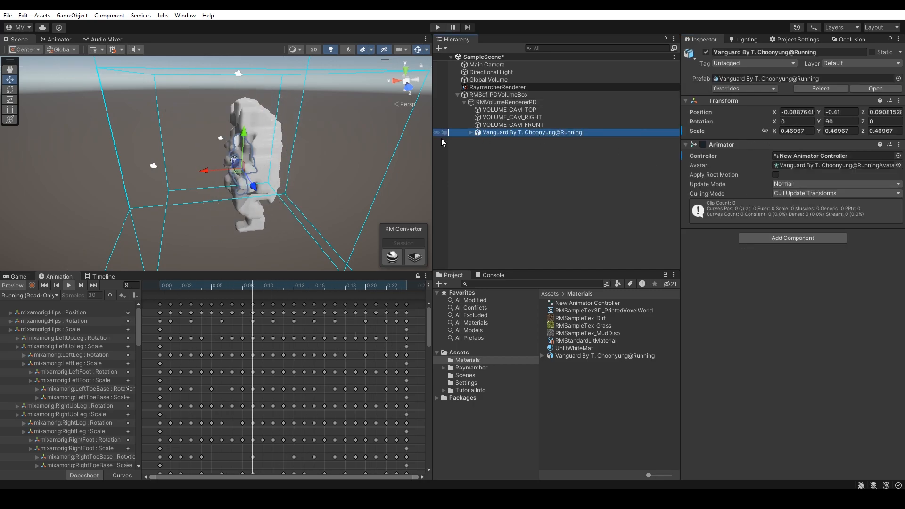
left_click_drag(177, 170, 202, 174)
Step: Add a Raymarcher SDF Sphere primitive to the scene
left_click(513, 172)
left_click(441, 48)
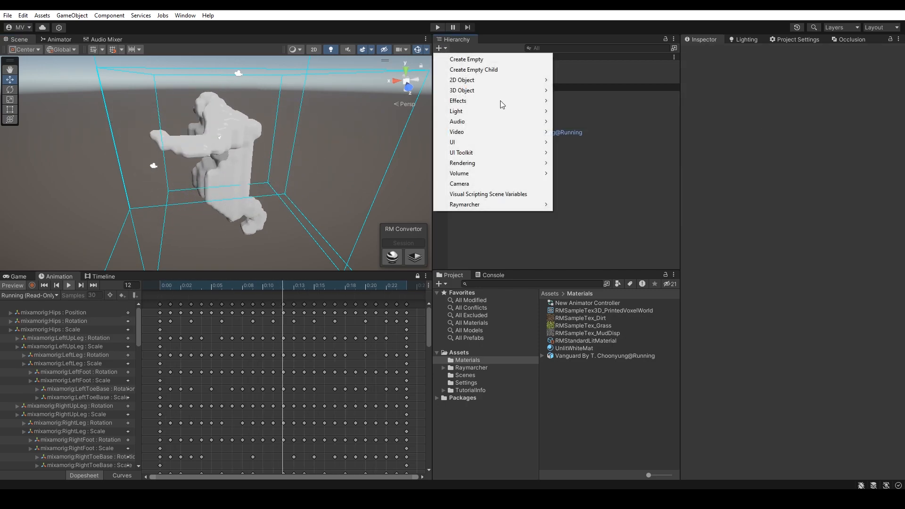
mouse_move(480, 204)
mouse_move(580, 215)
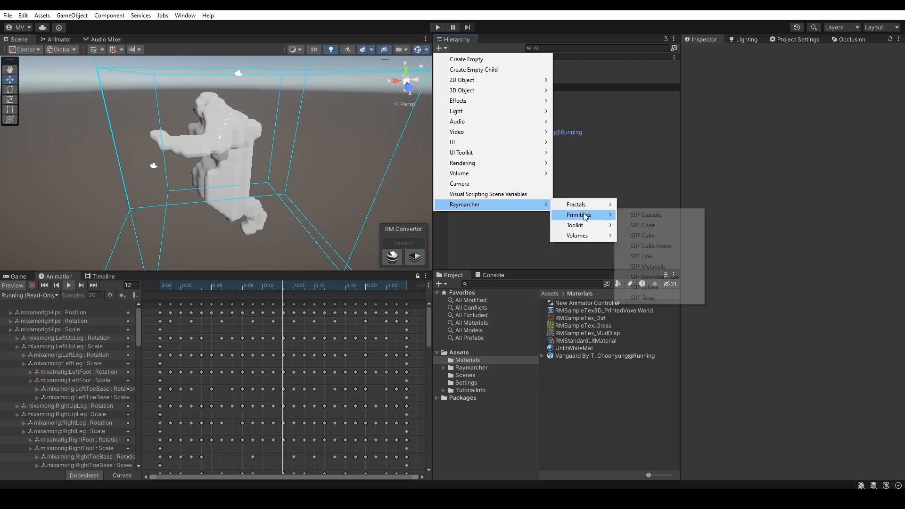
left_click(652, 286)
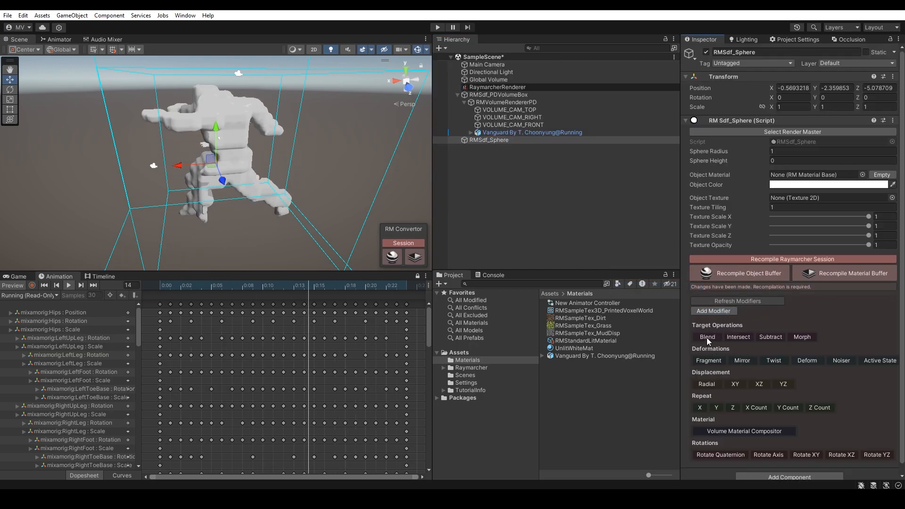
Step: Add a Subtract modifier to the sphere with RMSdf_PDVolumeBox as its target SDF and recompile the Raymarcher session
left_click(770, 336)
left_click_drag(485, 97, 829, 361)
left_click(798, 259)
Step: Reset the sphere's transform, set its radius to 0.18, and move it to about X 0.371, Z 0.486 to carve the character volume
left_click_drag(263, 145, 358, 158, "alt")
right_click(736, 73)
left_click(744, 78)
left_click_drag(237, 160, 333, 194)
left_click_drag(740, 153, 726, 152)
left_click_drag(334, 201, 252, 181)
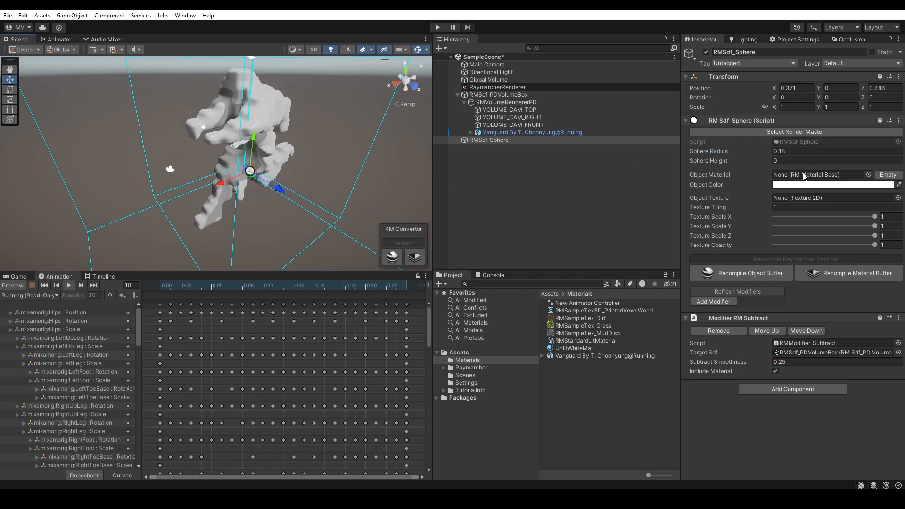
Step: Pick a new object color for the subtracting sphere
left_click(832, 185)
left_click(870, 235)
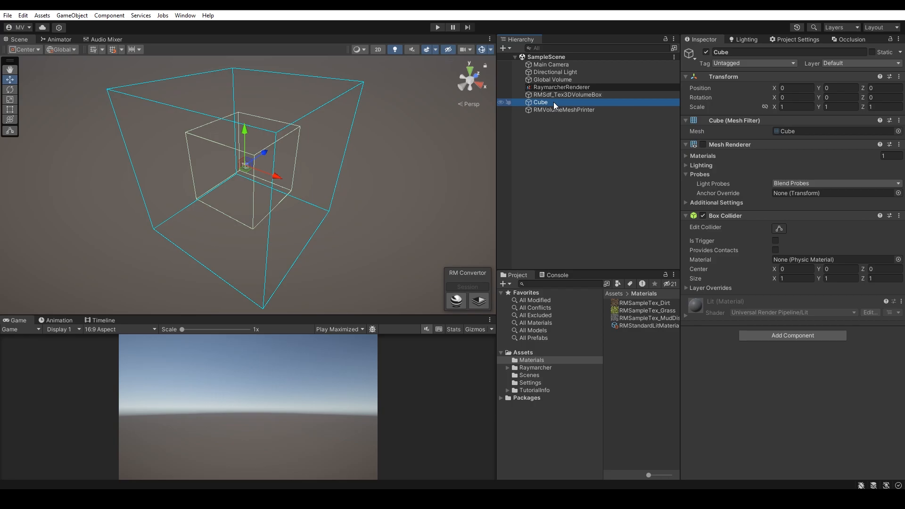
Step: Print the cube mesh from RMVolumeMeshPrinter to the Tex3D volume as a new print
left_click(556, 110)
left_click(805, 334)
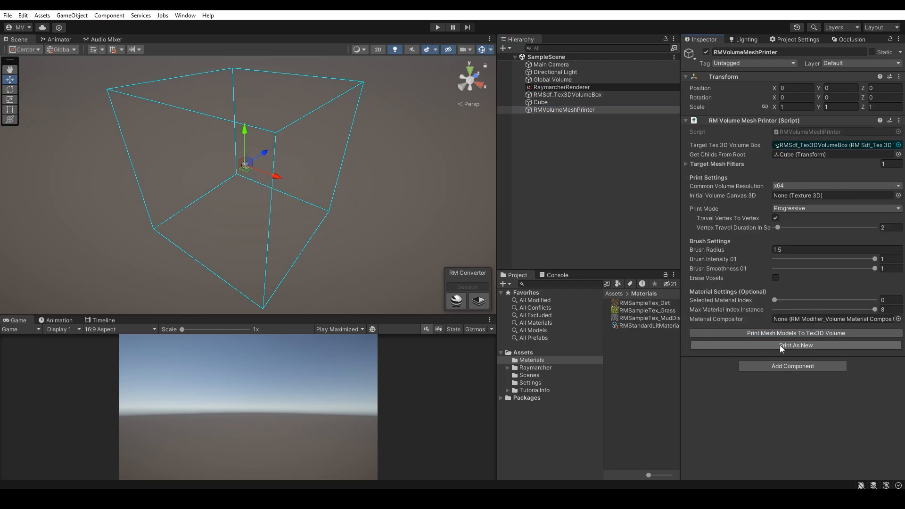
left_click(515, 268)
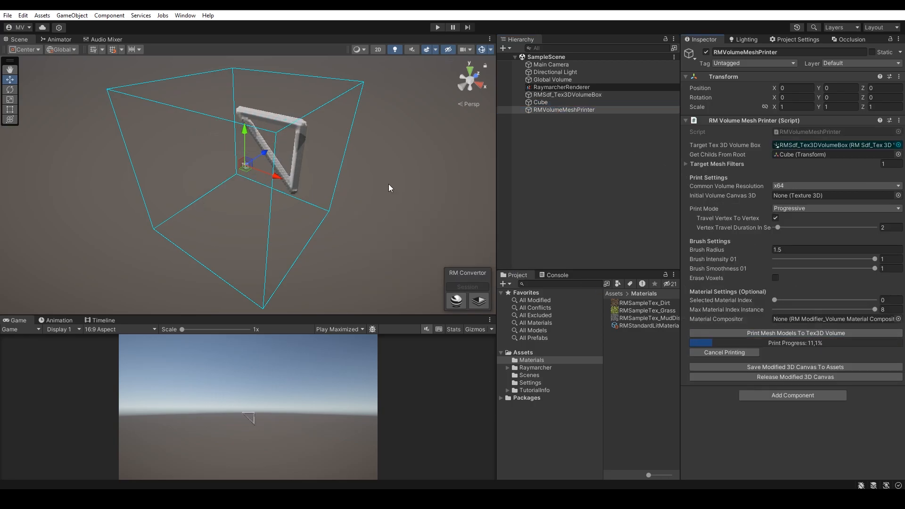
Step: Enable the Mesh Renderer on the Cube so it shows inside its printed volume frame
left_click(540, 103)
left_click(493, 267)
left_click_drag(330, 196, 141, 137, "alt")
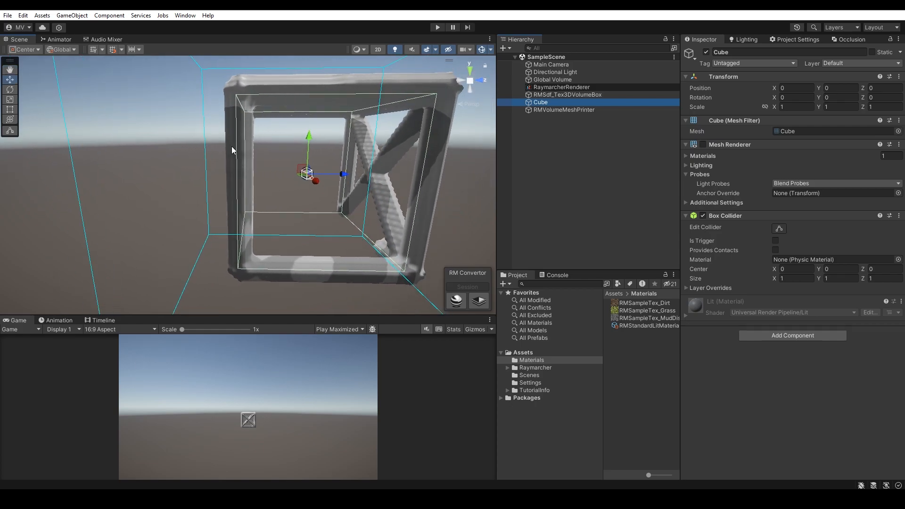
left_click(702, 144)
left_click_drag(302, 141, 397, 191, "alt")
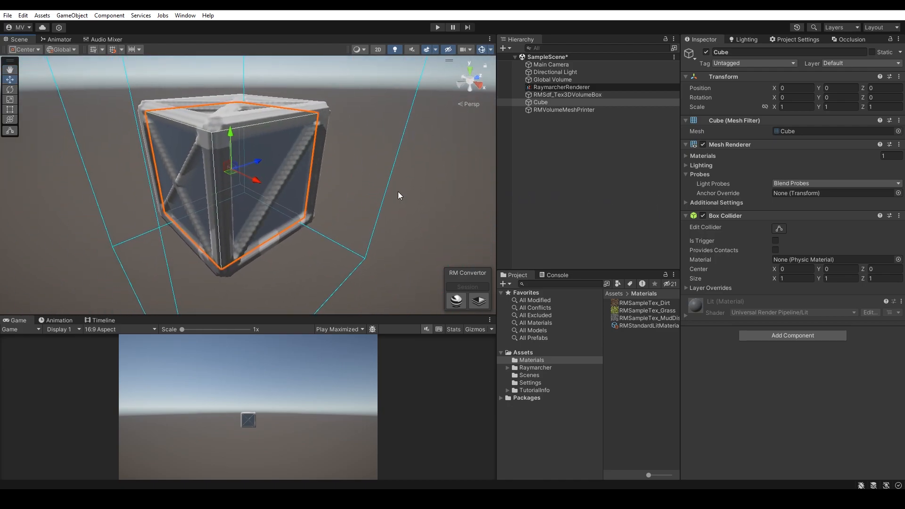
Step: Release the modified 3D canvas of RMVolumeMeshPrinter
left_click(578, 109)
left_click(582, 94)
left_click(584, 109)
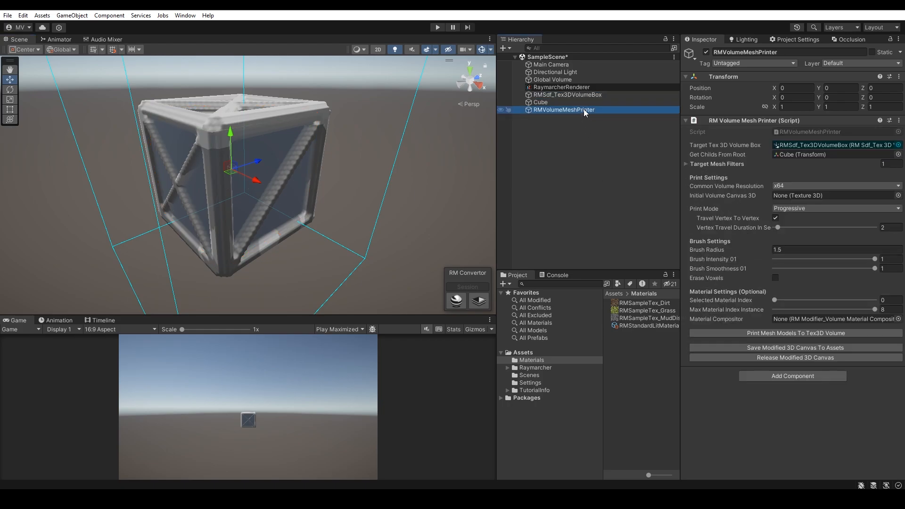
left_click(751, 356)
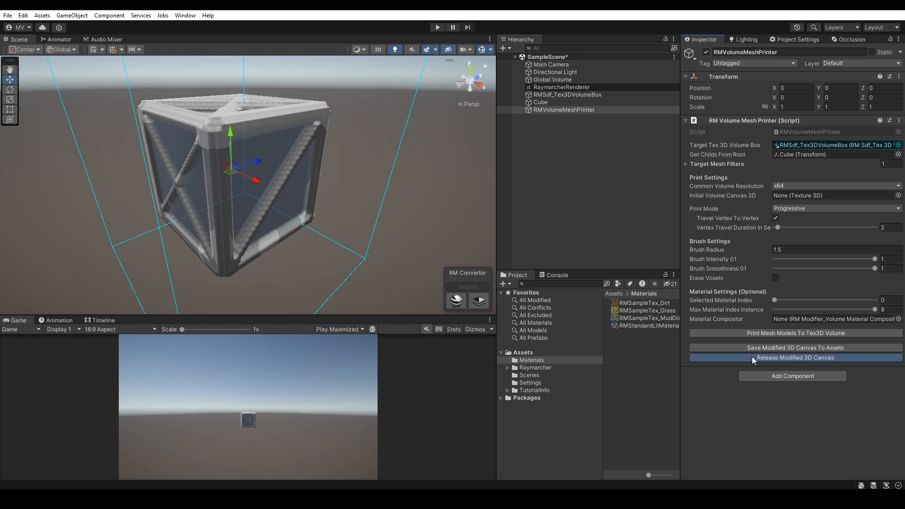
Step: Add a 3D cube to the scene and reset its transform so it sits at the volume box's origin
left_click(573, 129)
left_click(575, 112)
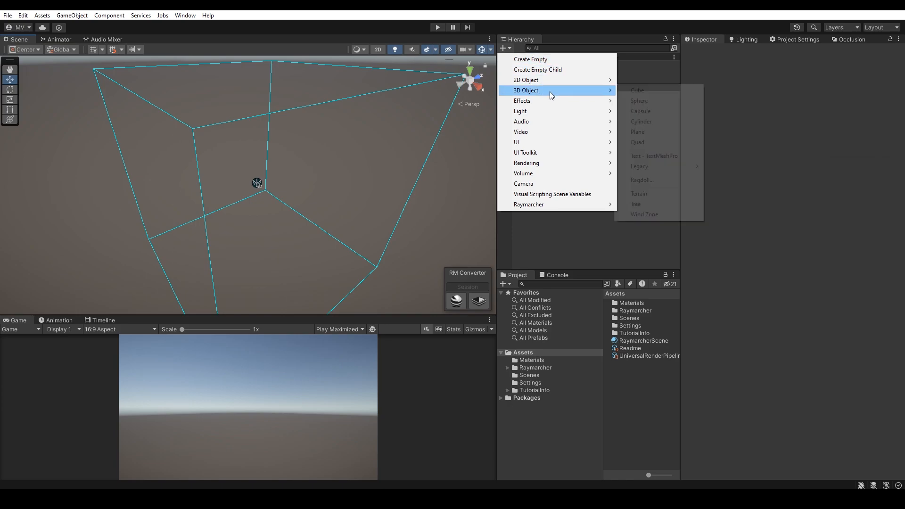
mouse_move(549, 92)
left_click(629, 89)
right_click(753, 77)
left_click(761, 84)
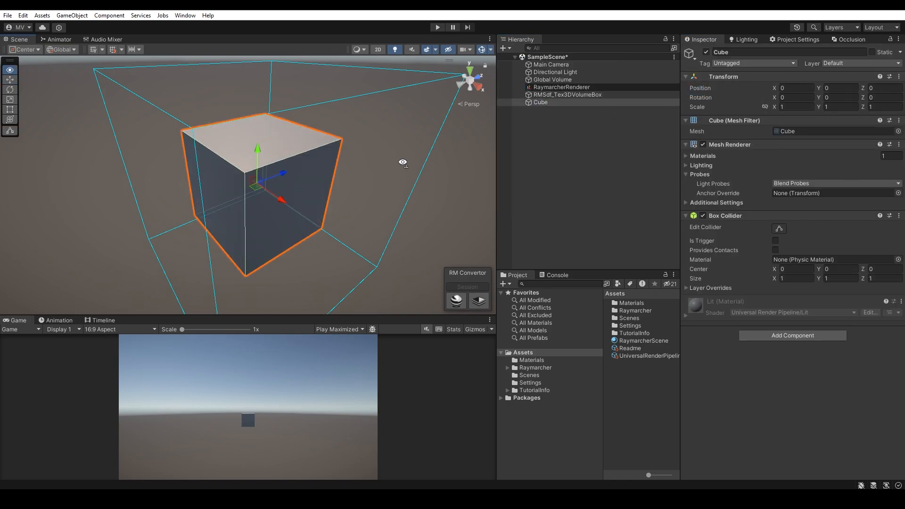
Step: Create a Mesh Printer from the Raymarcher toolkit and assign RMSdf_Tex3DVolumeBox as its Target Tex 3D Volume Box
left_click(566, 160)
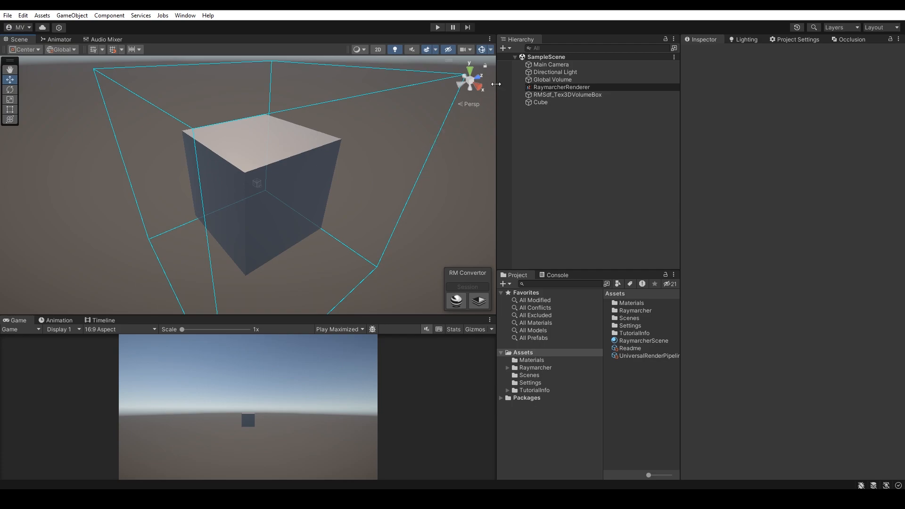
left_click(504, 48)
mouse_move(549, 204)
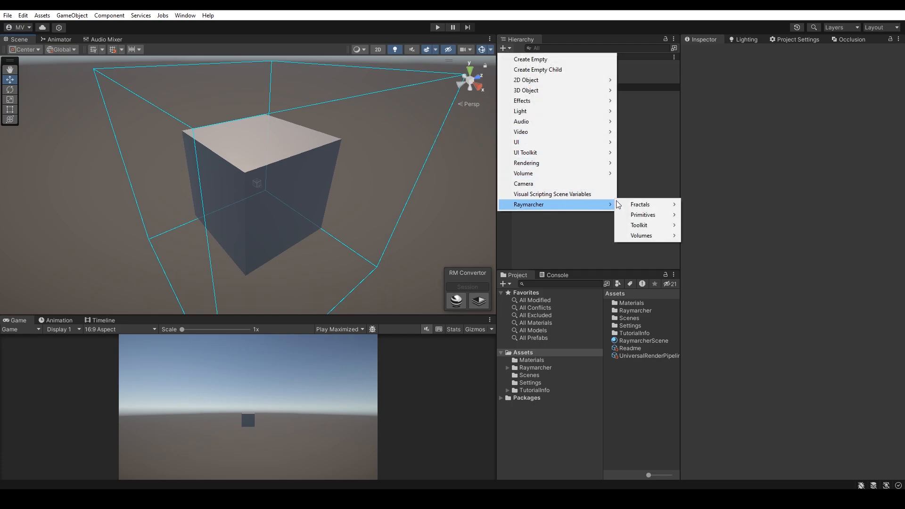
mouse_move(652, 225)
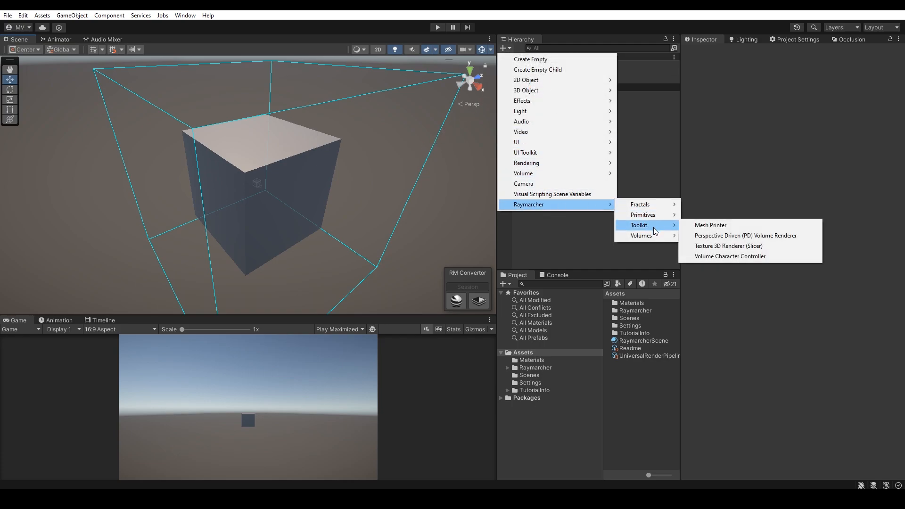
left_click(739, 225)
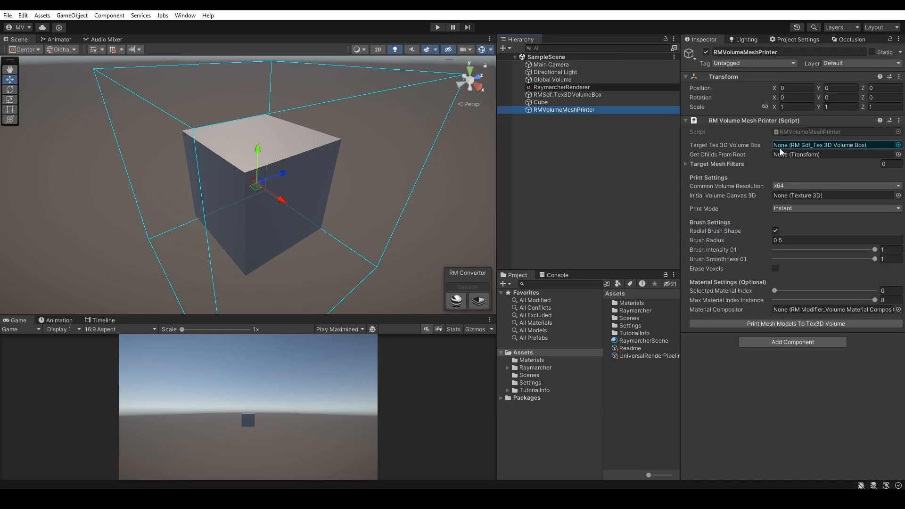
left_click_drag(566, 95, 803, 147)
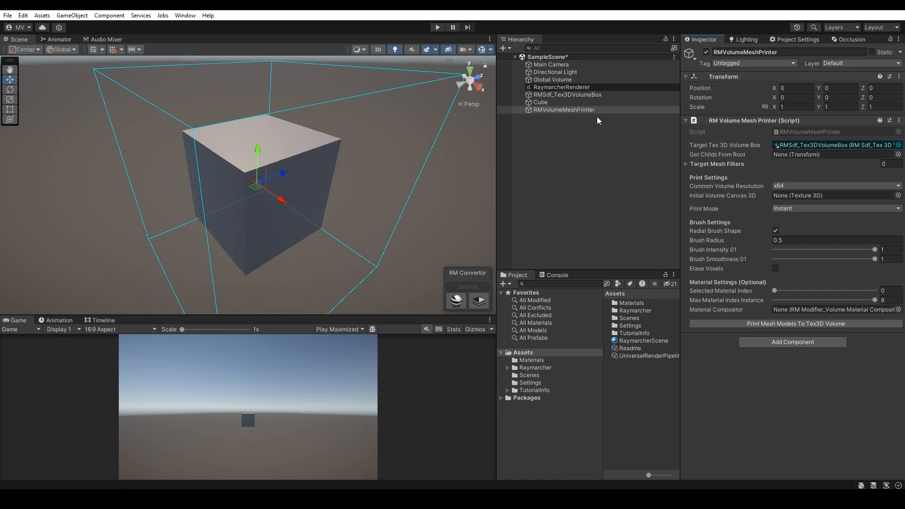
Step: Duplicate the cube twice as children of the original and offset the copies to opposite sides along X, one at about -1.49
left_click(548, 102)
key("ctrl+d")
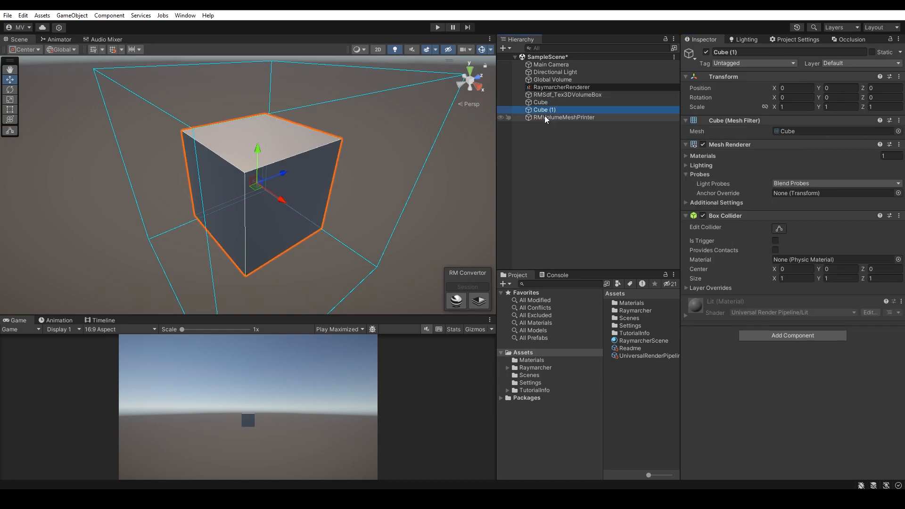
key("ctrl+d")
left_click_drag(281, 199, 386, 271)
left_click(559, 111)
left_click_drag(283, 199, 211, 153)
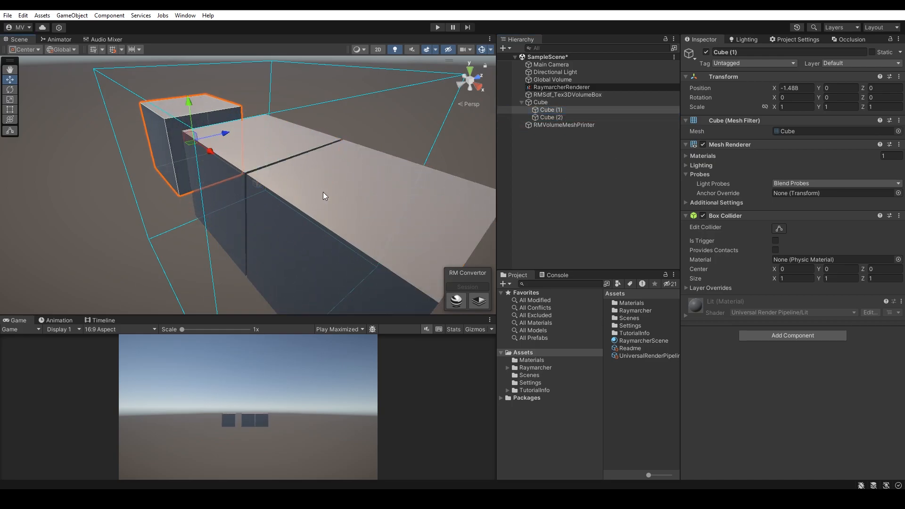
Step: Delete both duplicate cubes, leaving only the original
left_click(553, 117, "shift")
key("Delete")
Step: Add the Cube's mesh filter as Element 0 in the mesh printer's Target Mesh Filters
left_click(557, 107)
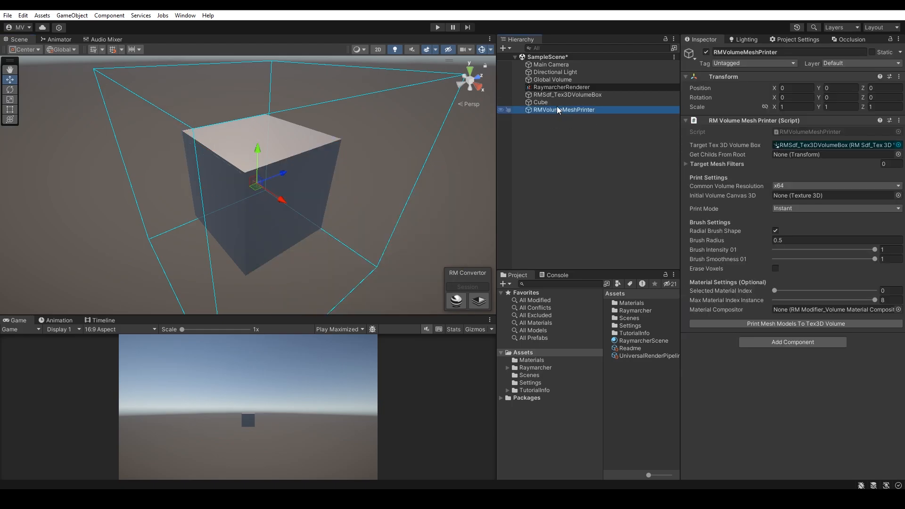
left_click(718, 164)
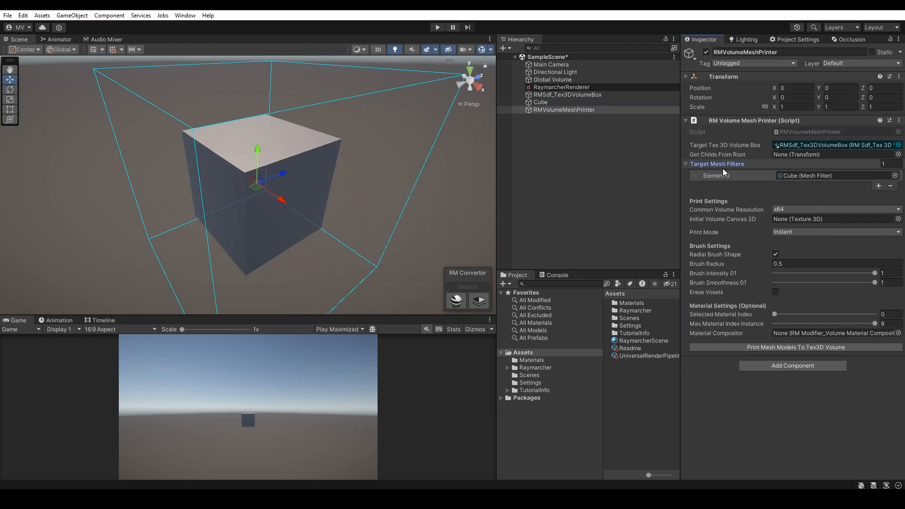
left_click(797, 177)
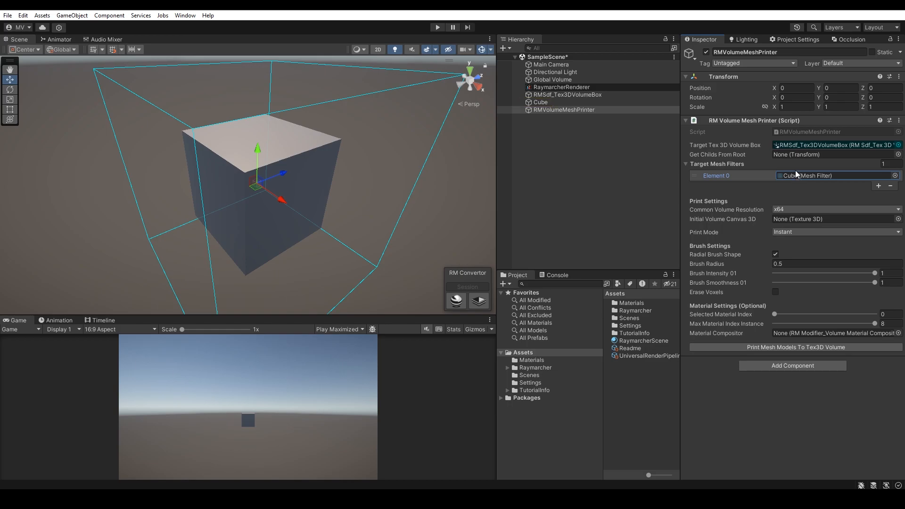
Step: Choose x64 as the mesh printer's Common Volume Resolution and leave Initial Volume Canvas 3D empty
left_click(781, 209)
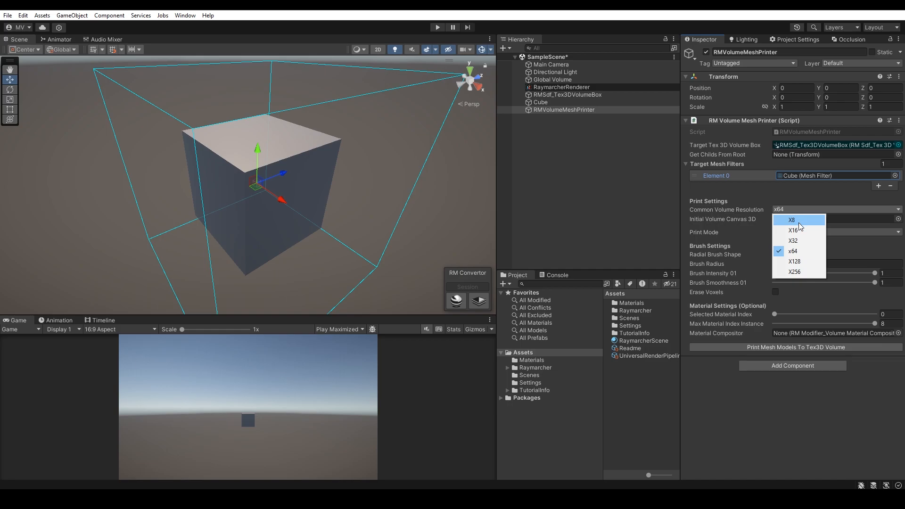
left_click(792, 251)
left_click(793, 219)
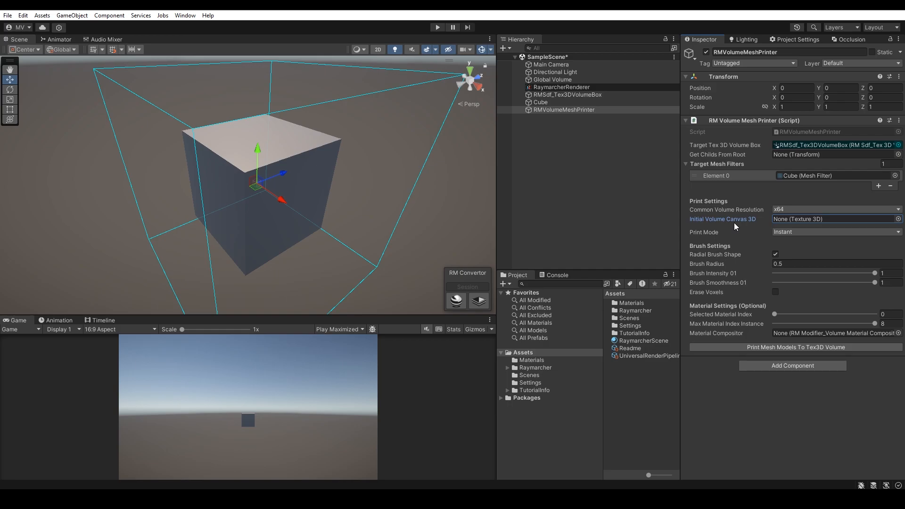
Step: Set the Print Mode to Progressive with Travel Vertex To Vertex enabled, and widen the component settings area to read full labels
left_click(786, 232)
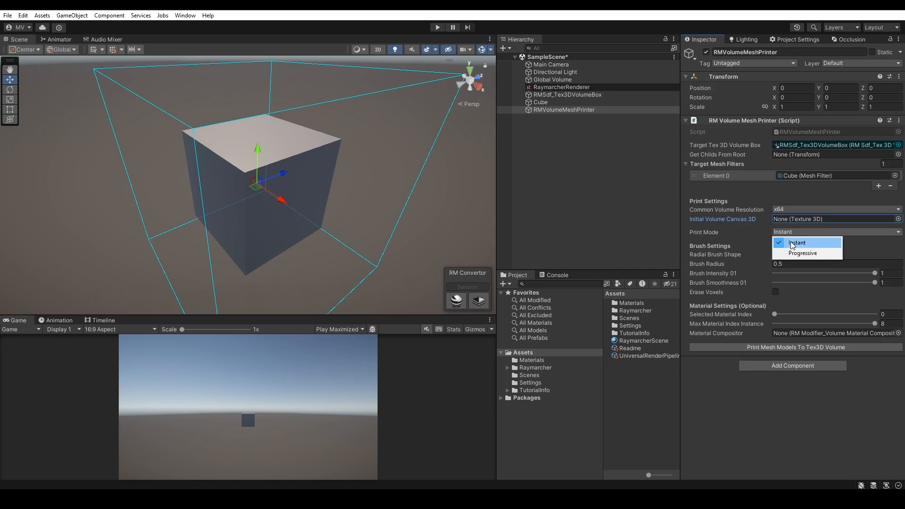
left_click(793, 254)
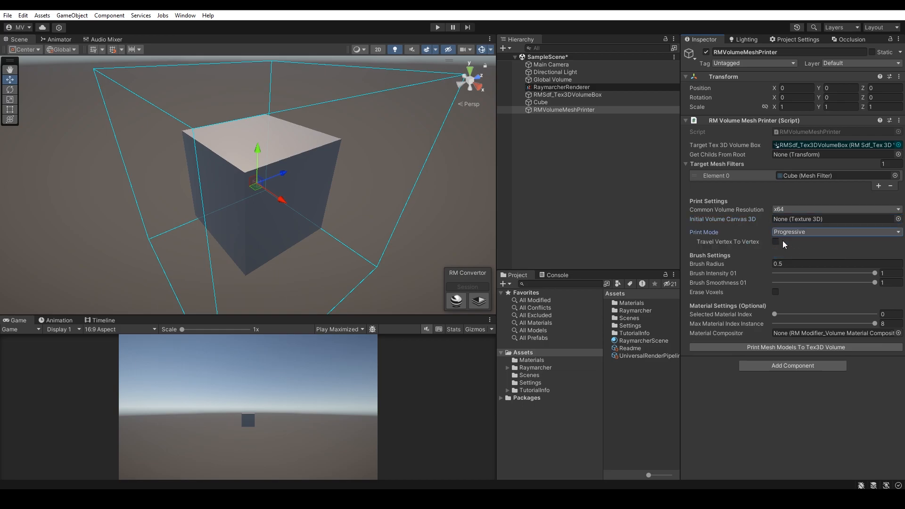
left_click(774, 242)
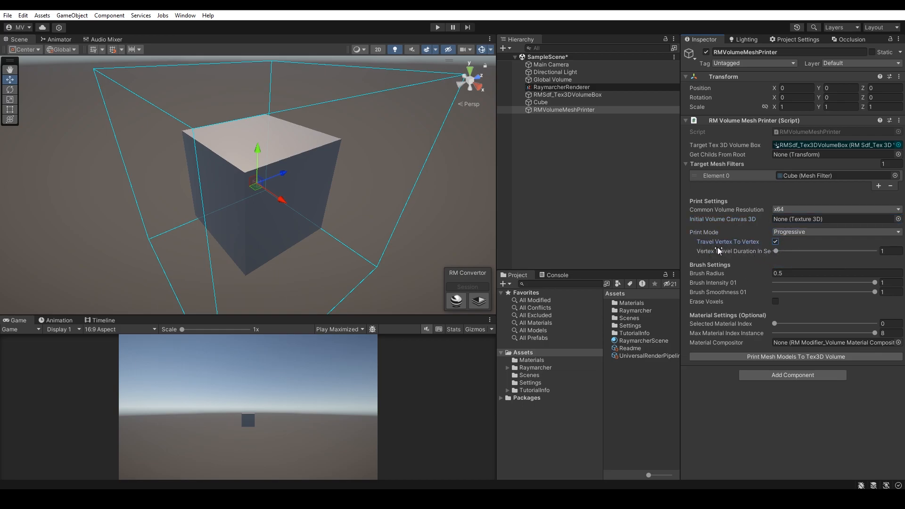
left_click_drag(679, 241, 644, 244)
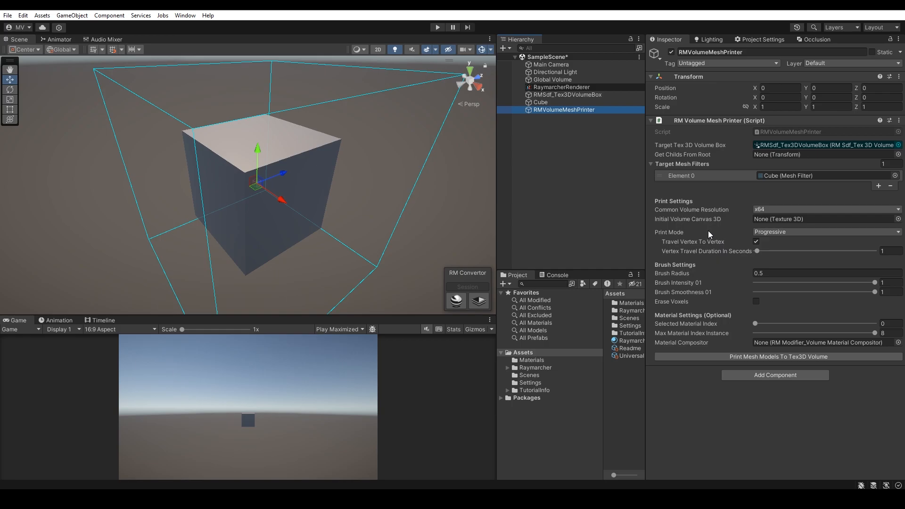
Step: Start printing the cube to the Tex3D volume as a new print and accept the do-not-deselect warning
left_click(773, 356)
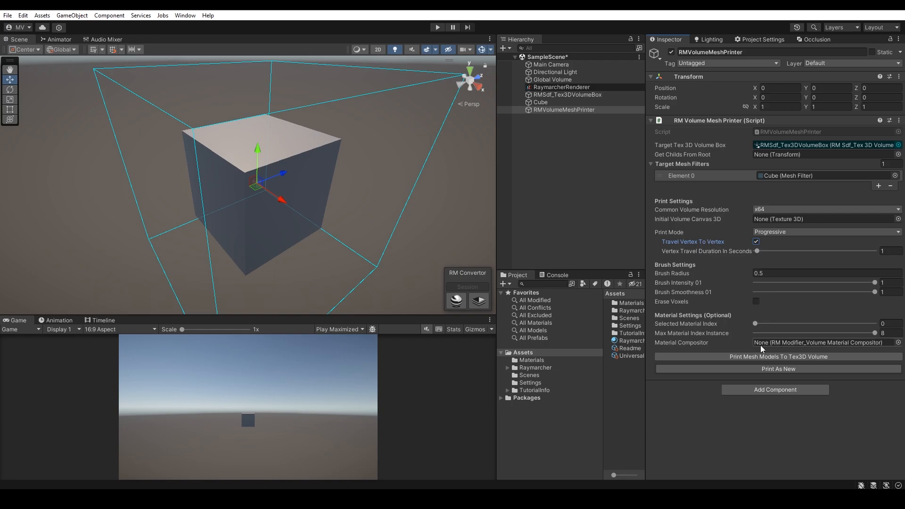
left_click(744, 368)
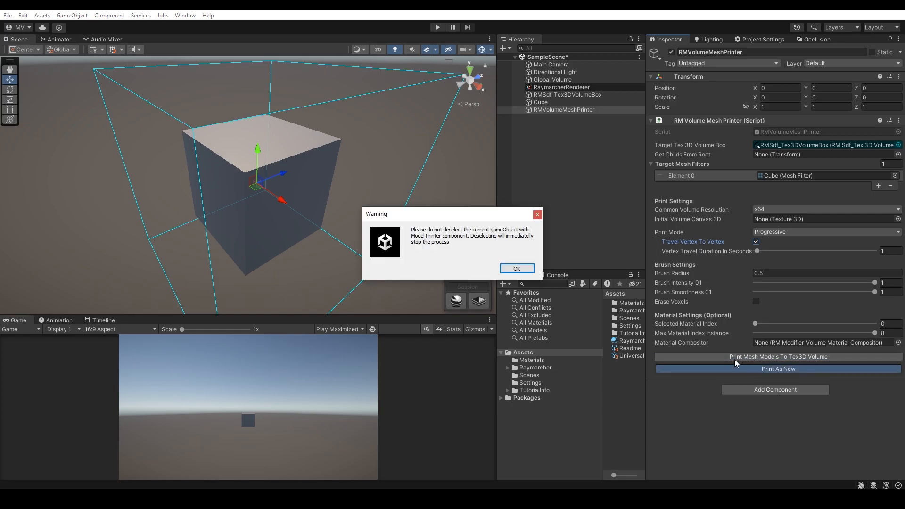
left_click(531, 268)
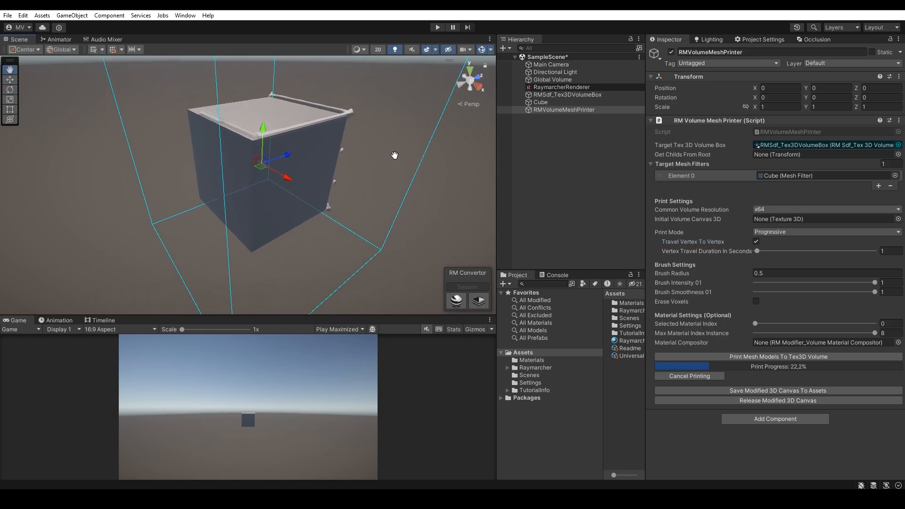
middle_click_drag(397, 137, 396, 177)
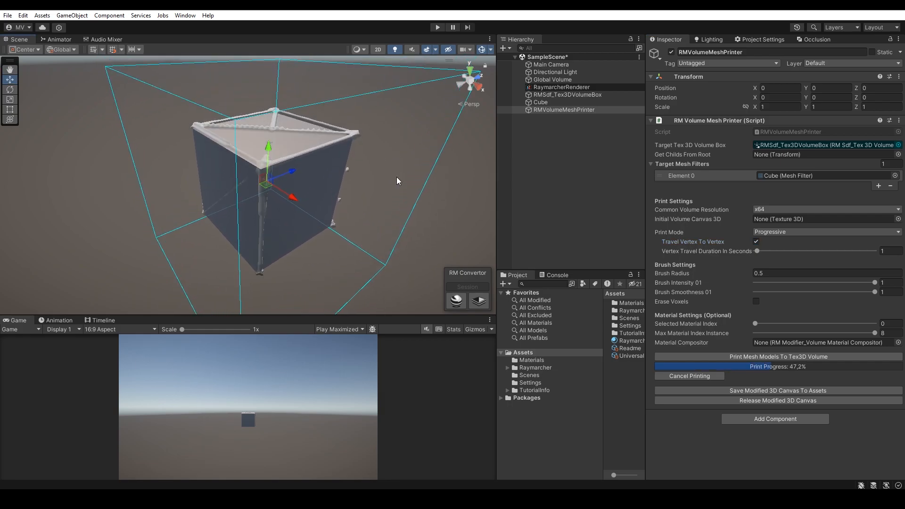
Step: Reprint the cube as new with a brush radius of 2.07 and a vertex travel duration of 2.8 seconds
left_click_drag(705, 275, 725, 275)
left_click_drag(758, 250, 761, 253)
left_click(753, 356)
left_click(742, 367)
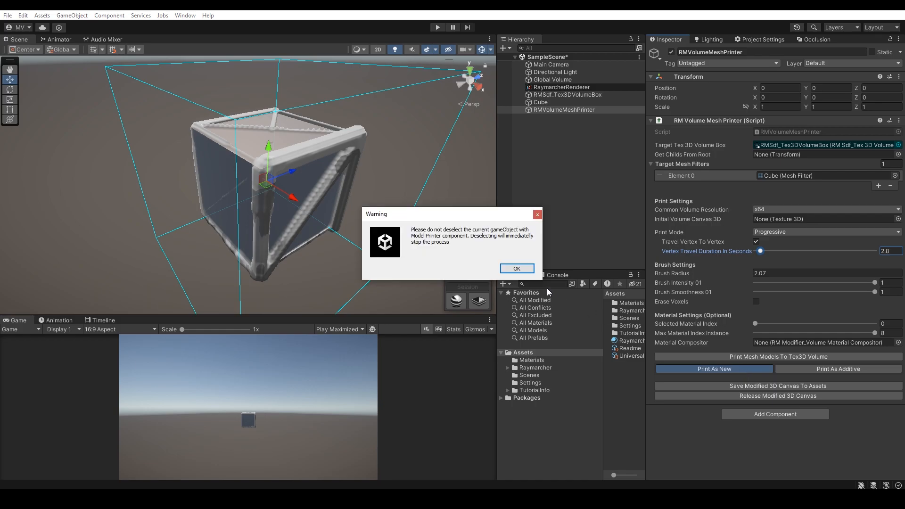
left_click(528, 271)
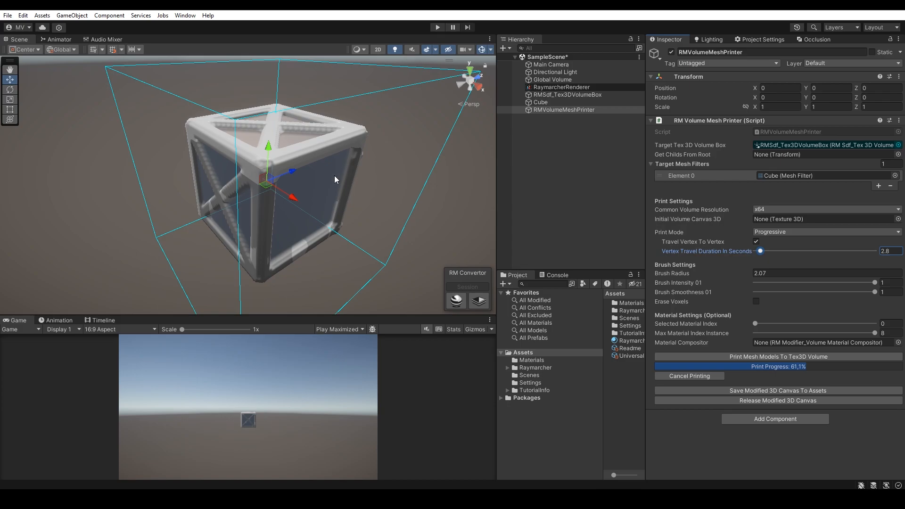
Step: Rotate the cube to 60, 0, 45 degrees and scale it uniformly to about 0.62
mouse_move(327, 182)
middle_mouse_down()
mouse_move(314, 164)
mouse_move(324, 180)
middle_mouse_up()
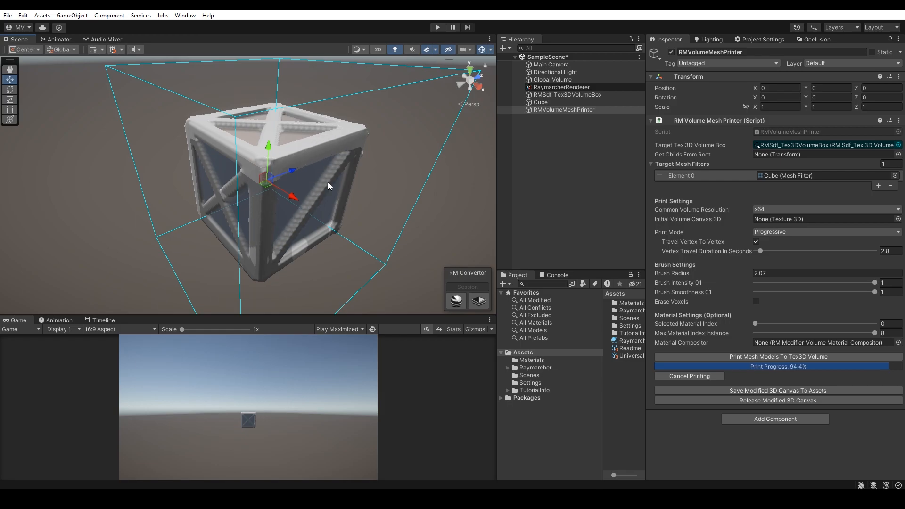
left_click(538, 103)
left_click_drag(337, 163, 278, 176, "alt")
key("e")
left_click_drag(246, 145, 323, 128)
key("r")
left_click_drag(263, 172, 190, 191)
key("e")
Step: Duplicate the cube and place the copy at about X 0.448, Y 0, Z -0.605
key("w")
left_click_drag(262, 174, 253, 218)
key("ctrl+d")
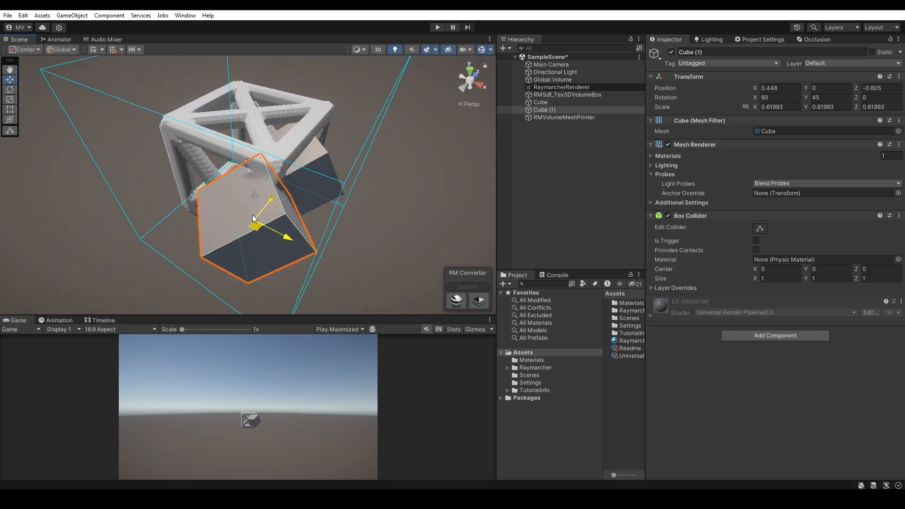
Step: Parent the cube copy under Cube and assign Cube as the mesh printer's Get Childs From Root
left_click_drag(527, 109, 804, 156)
left_click(556, 117)
left_click(783, 165)
left_click(769, 157)
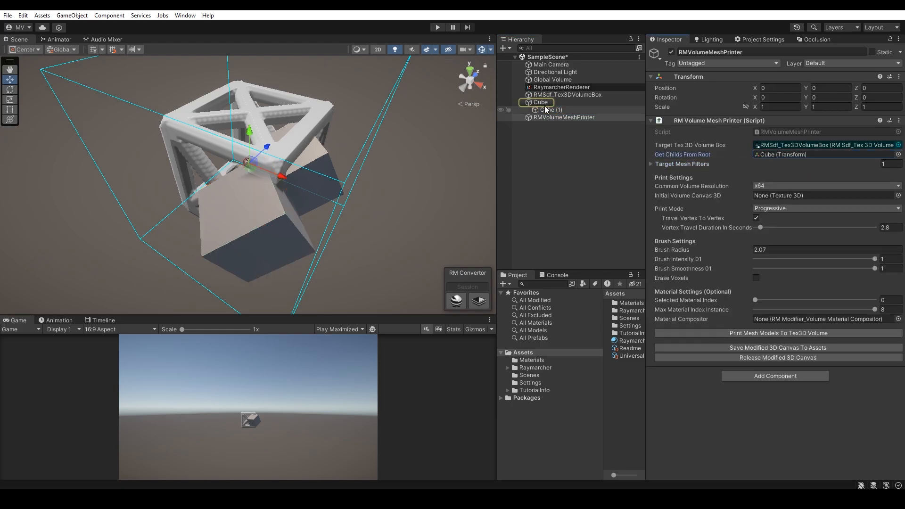
Step: Print the cubes as additive with vertex travel duration 2 and brush radius 2.61, and cancel the printing partway
left_click(770, 333)
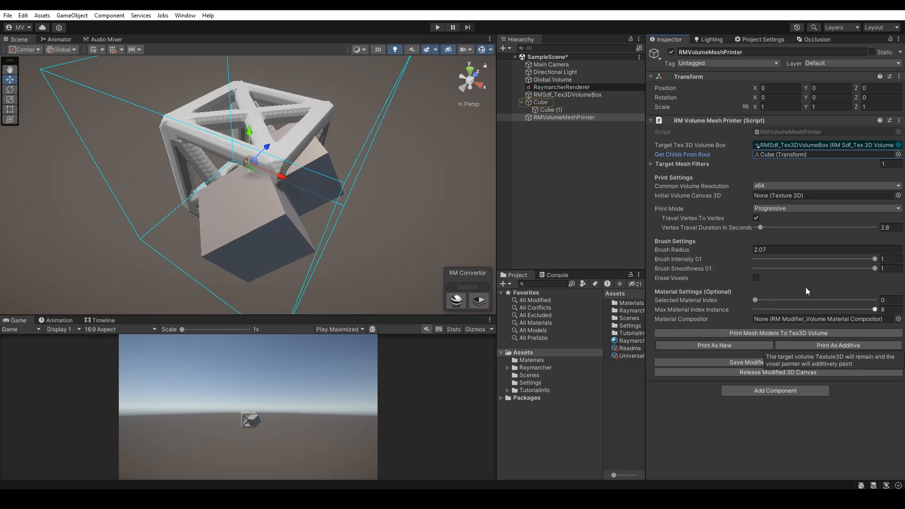
left_click(757, 227)
left_click_drag(745, 253, 752, 252)
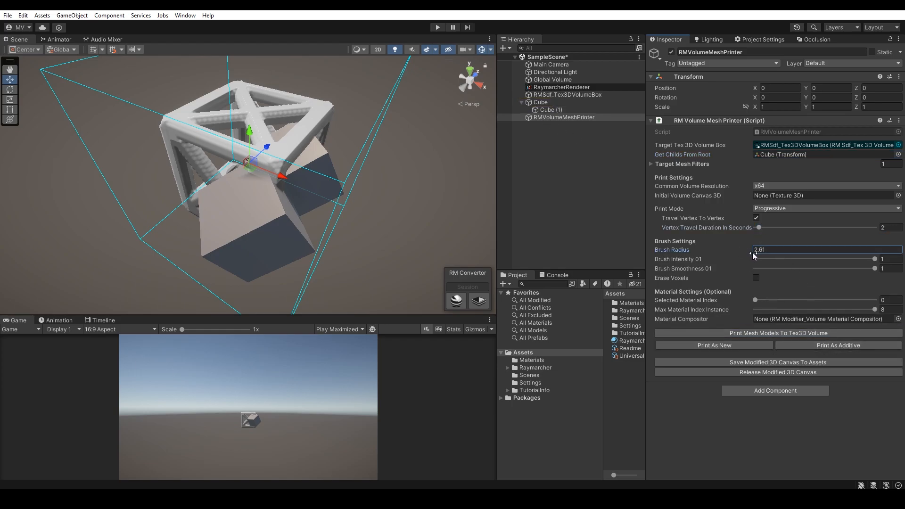
left_click(813, 346)
left_click(516, 268)
left_click_drag(282, 155, 415, 202, "alt")
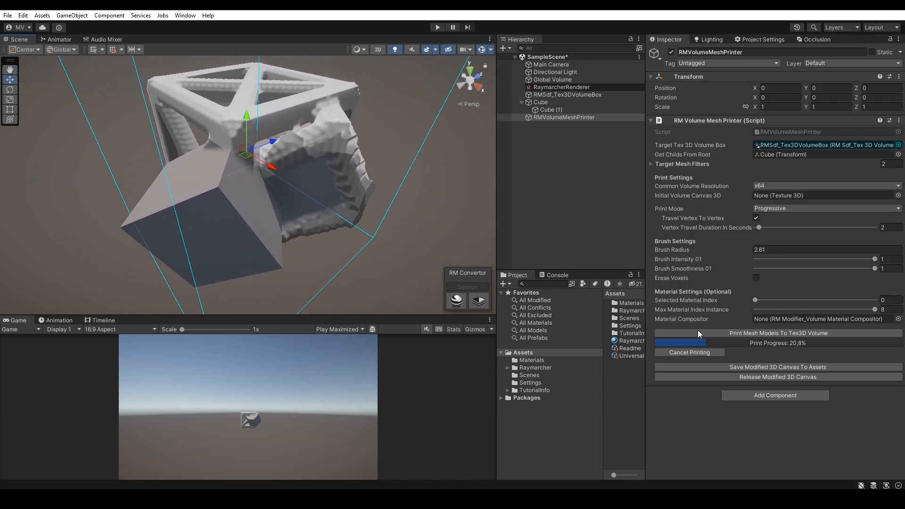
left_click(704, 352)
scroll(407, 220, "up", 2)
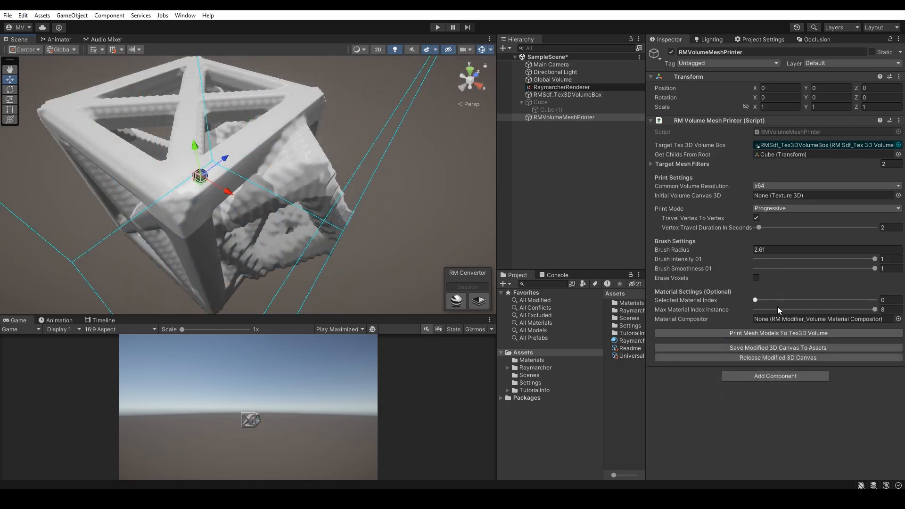
Step: Save the modified 3D canvas to the Assets folder as MyPrintedCanvas and widen the project area to read its name
left_click(755, 349)
type("MyPrintedCanvas")
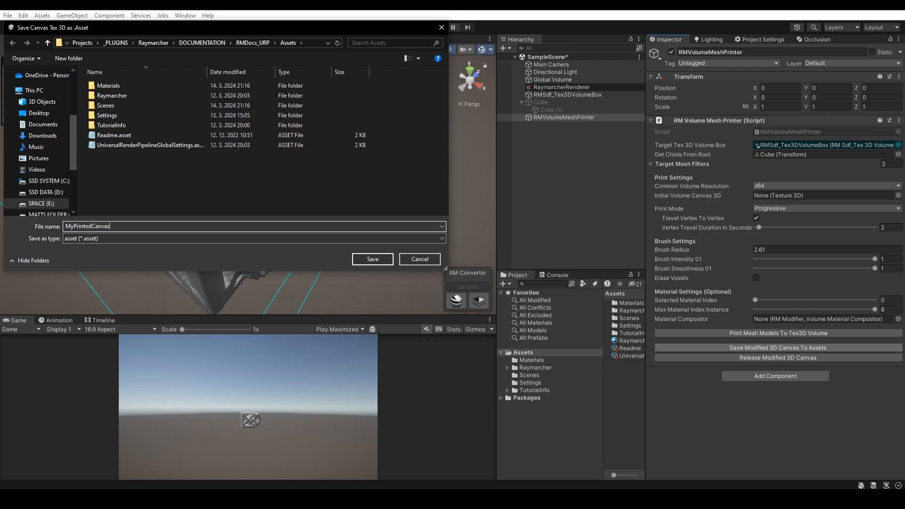
key("Return")
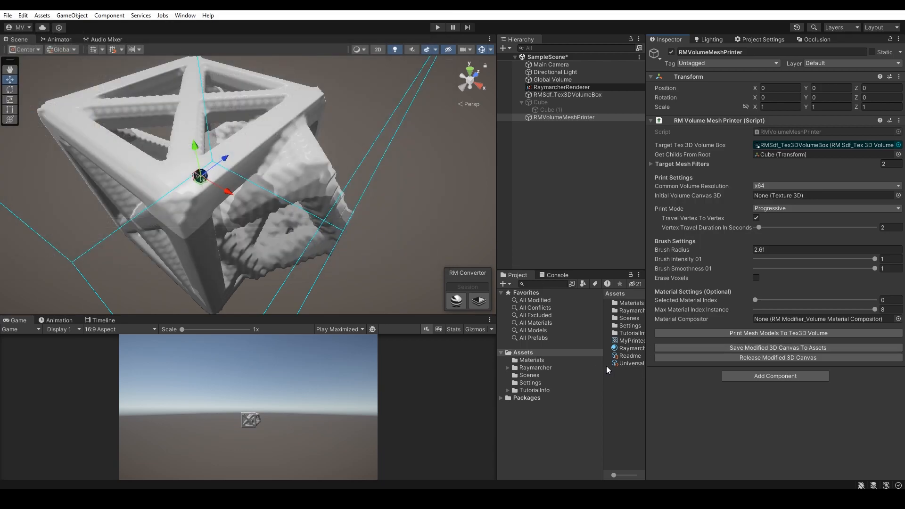
left_click_drag(645, 352, 689, 349)
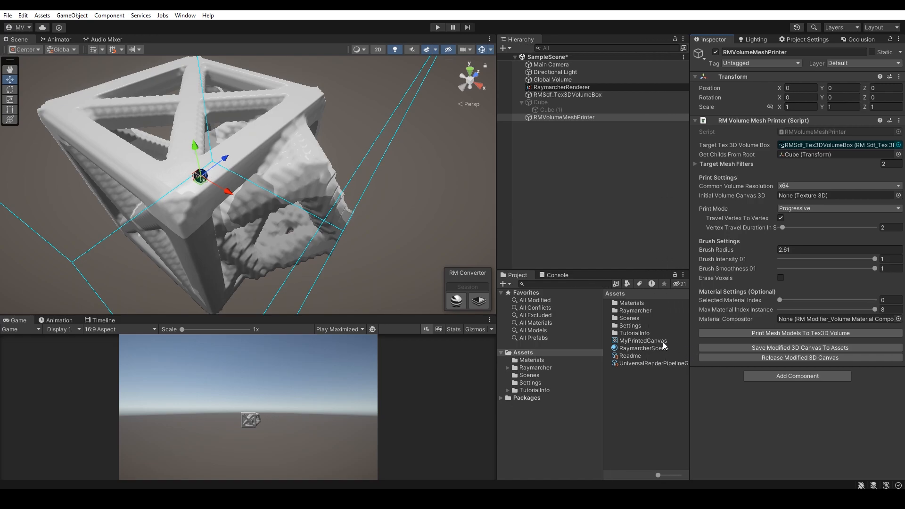
Step: Release the modified 3D canvas and assign MyPrintedCanvas as the Volume Texture of RMSdf_Tex3DVolumeBox
left_click(753, 357)
left_click(665, 342)
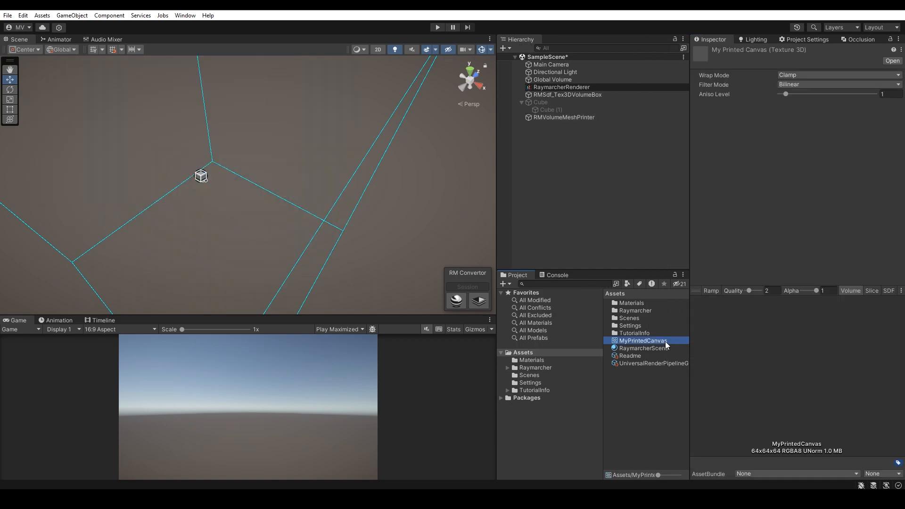
left_click(581, 95)
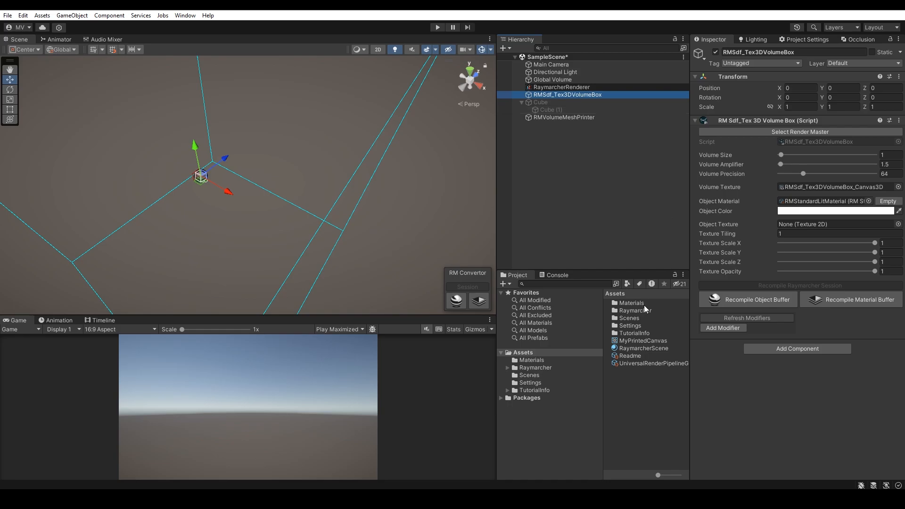
left_click_drag(640, 340, 816, 188)
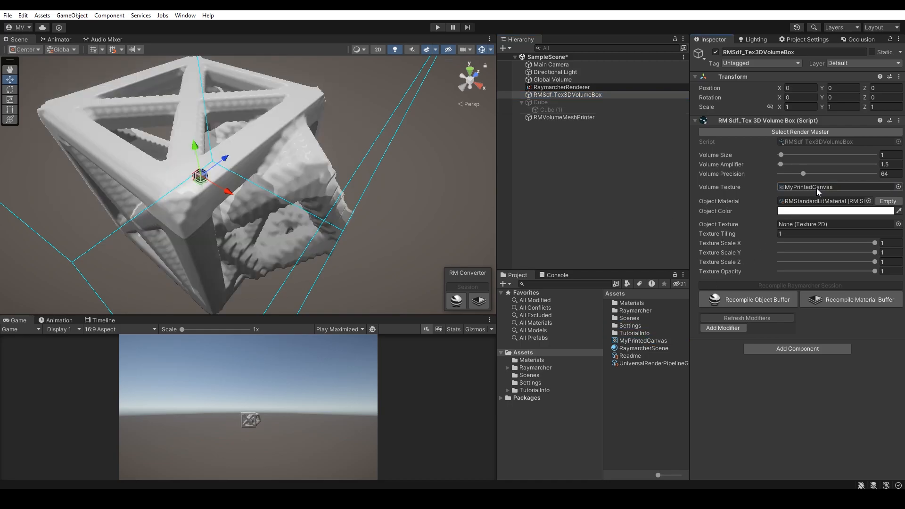
Step: Try rotating the volume box and adjusting its Object Color to test the printed canvas
left_click_drag(431, 214, 405, 155, "alt")
scroll(414, 160, "down", 4)
key("e")
left_click_drag(277, 155, 286, 180)
key("ctrl+z")
left_click(793, 211)
left_click_drag(838, 267, 815, 236)
left_click_drag(322, 152, 266, 157, "alt")
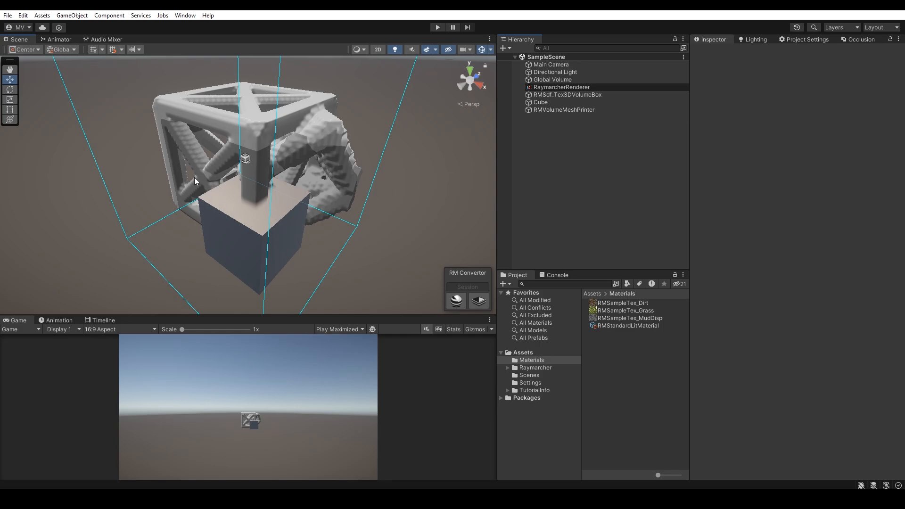
Step: Add a Volume Material Compositor modifier to RMSdf_Tex3DVolumeBox
left_click(563, 95)
left_click(719, 327)
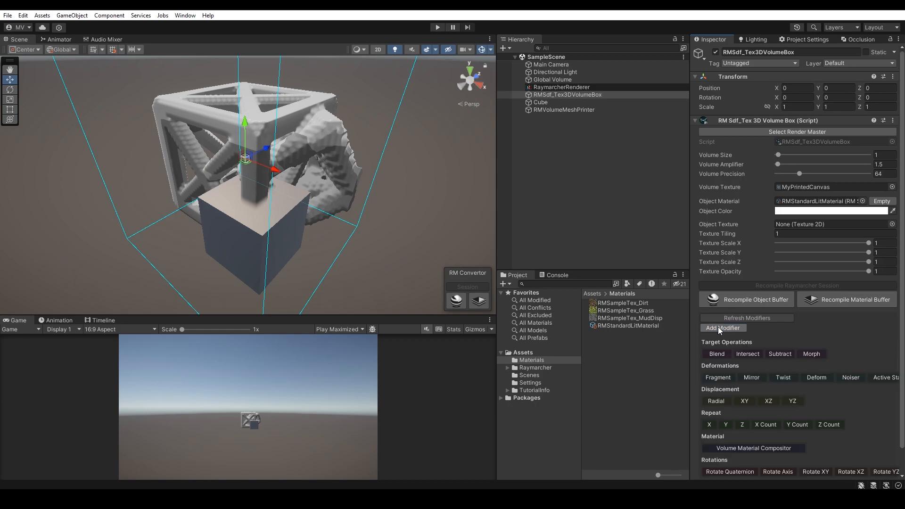
scroll(762, 315, "down", 1)
left_click(769, 421)
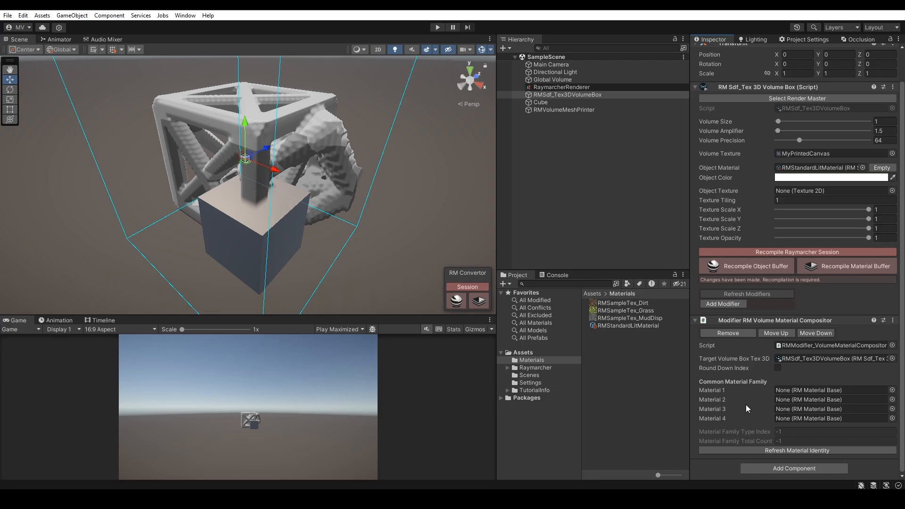
Step: Create a Raymarcher Standard Slope Lit material in the Materials folder named RMStandardSlopeLitMaterialGrass
right_click(600, 387)
mouse_move(659, 133)
mouse_move(782, 10)
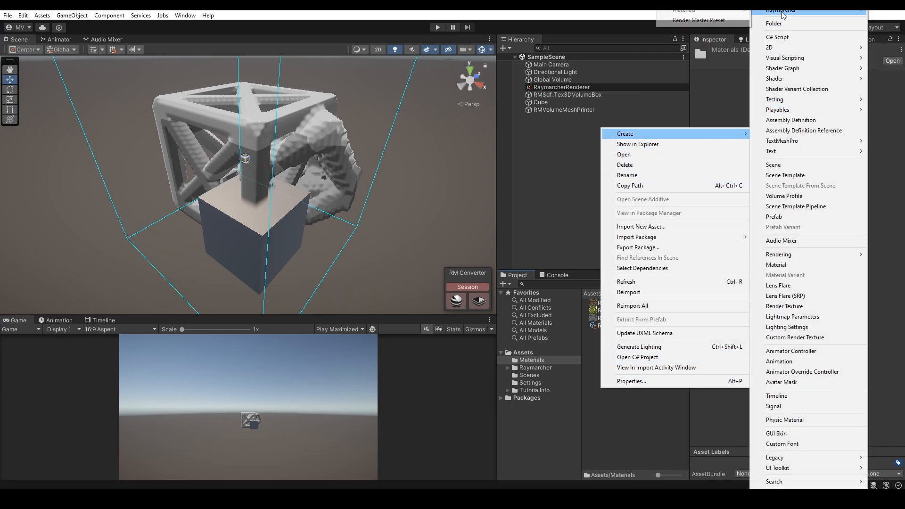
mouse_move(688, 11)
left_click(787, 30)
key("End")
type("Grass")
key("Return")
Step: Duplicate the slope lit material and name the copies with the endings Dirt, Rock and Clear
key("ctrl+d")
key("F2")
left_click_drag(674, 347, 700, 355)
type("Rock")
key("Return")
key("ctrl+d")
key("F2")
type("Clear")
key("Return")
Step: Enable Use Triplanar Texture on RMStandardSlopeLitMaterialDirt and assign its sample textures
left_click(679, 341)
left_click(788, 152)
left_click_drag(639, 312, 820, 295)
Step: Enable Use Triplanar Texture on the Grass material, with RMSampleTex_Grass as Main Albedo and RMSampleTex_Dirt as Slope Triplanar Texture
left_click(647, 348)
left_click(786, 151)
left_click_drag(640, 311, 819, 163)
left_click_drag(637, 304, 813, 299)
Step: Enable Use Triplanar Texture on the Rock material with its sample textures, and give the Clear material RMSampleTex_MudDisp as Slope Triplanar Texture
left_click(650, 355)
left_click(787, 152)
left_click_drag(632, 318, 812, 295)
left_click(642, 332)
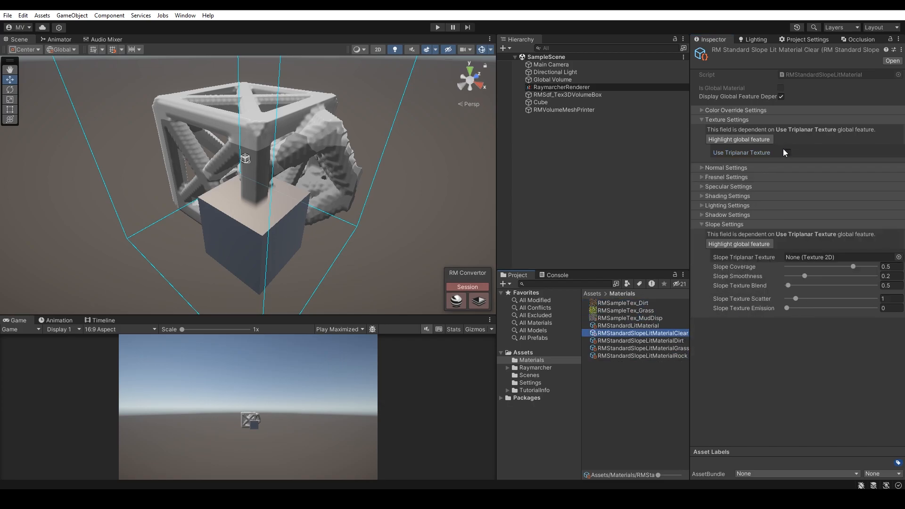
left_click_drag(658, 318, 801, 256)
Step: Assign the Dirt, Grass, Rock and Clear materials to the compositor's Material 1 to 4 and recompile the Raymarcher session
left_click(567, 94)
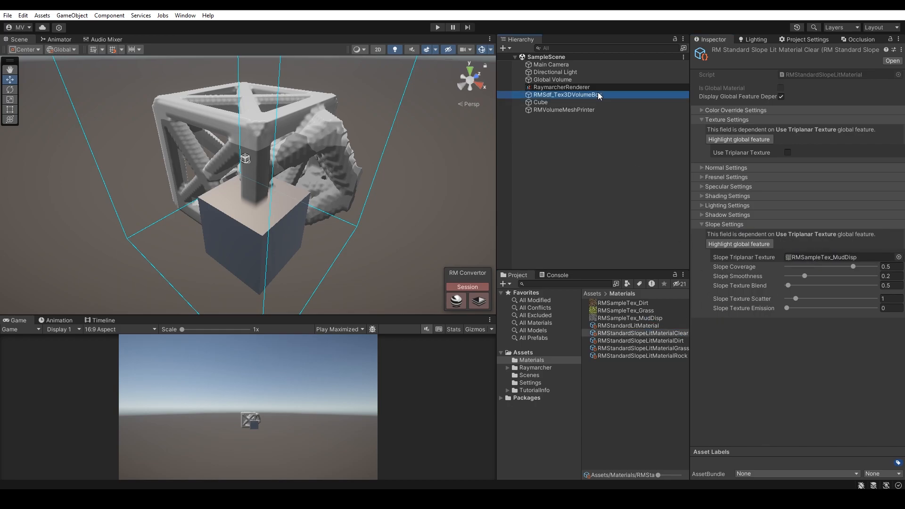
left_click_drag(676, 341, 797, 399)
left_click_drag(676, 355, 799, 409)
left_click_drag(676, 333, 802, 419)
left_click(798, 255)
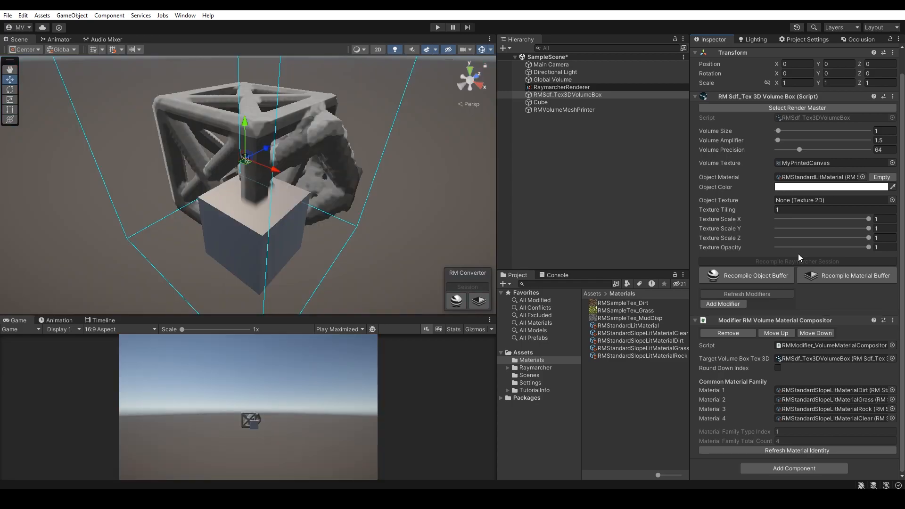
Step: Assign RMSdf_Tex3DVolumeBox as the Material Compositor of RMVolumeMeshPrinter
left_click(575, 110)
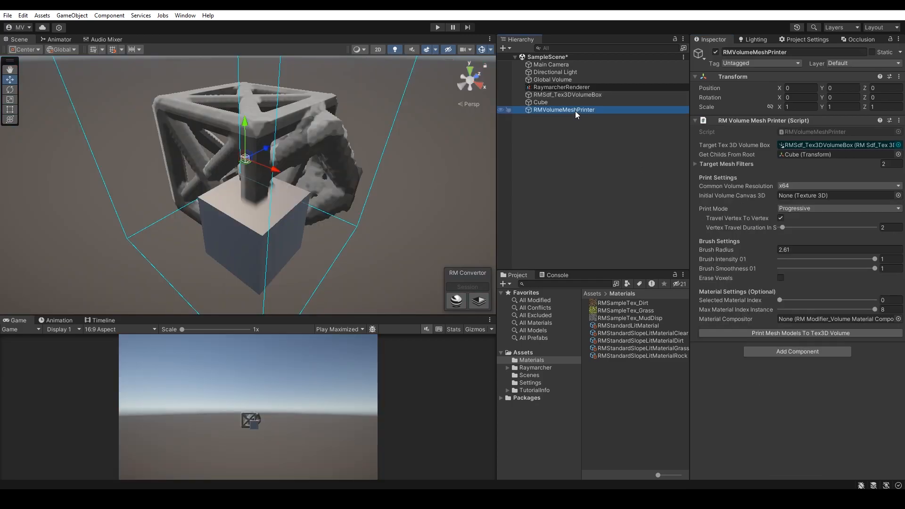
left_click(799, 155)
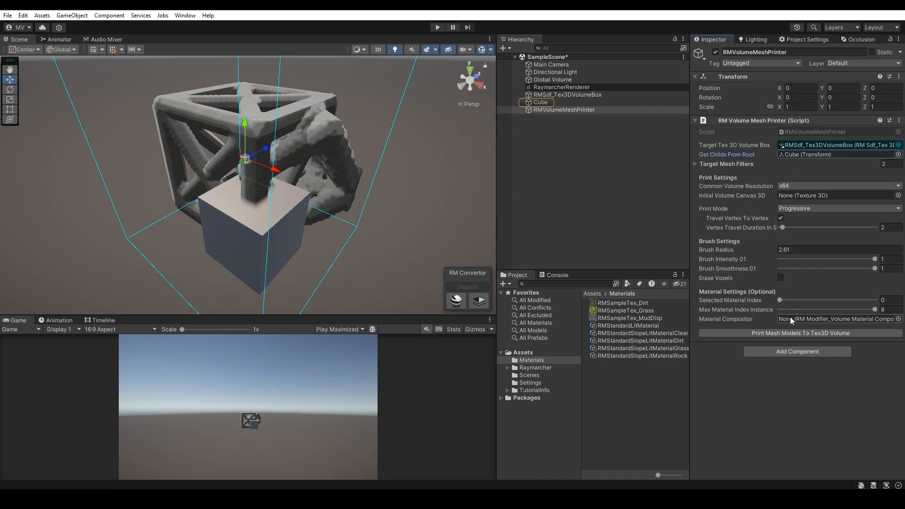
left_click_drag(579, 95, 795, 318)
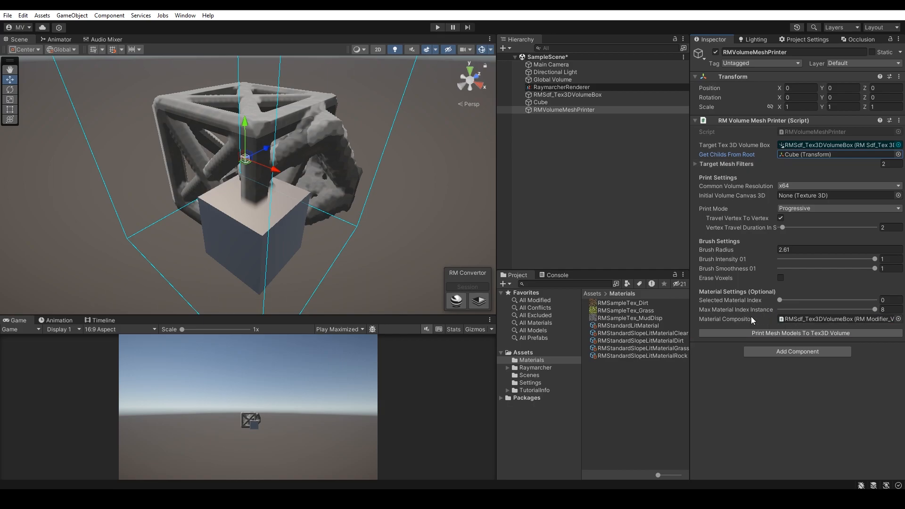
Step: Set MyPrintedCanvas as the mesh printer's Initial Volume Canvas 3D and the Selected Material Index to 2
left_click(522, 353)
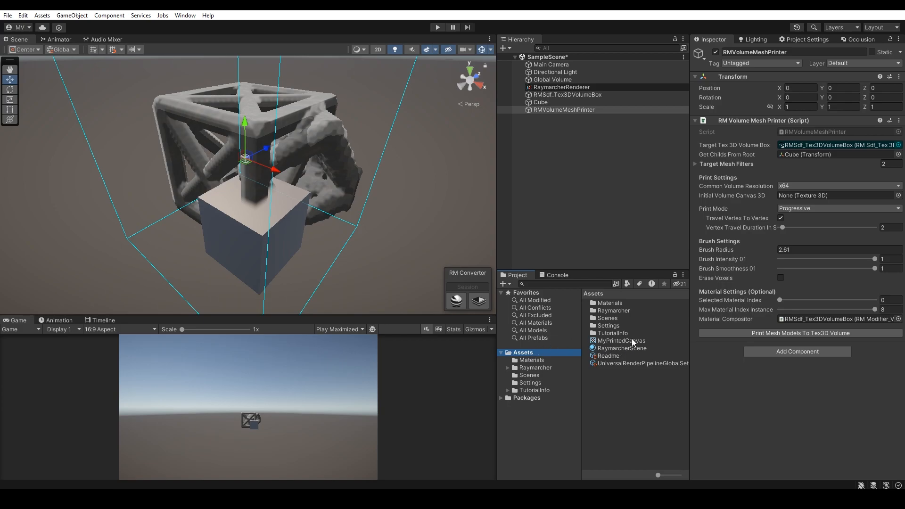
left_click_drag(627, 343, 790, 196)
left_click(589, 95)
left_click(794, 186)
left_click(555, 108)
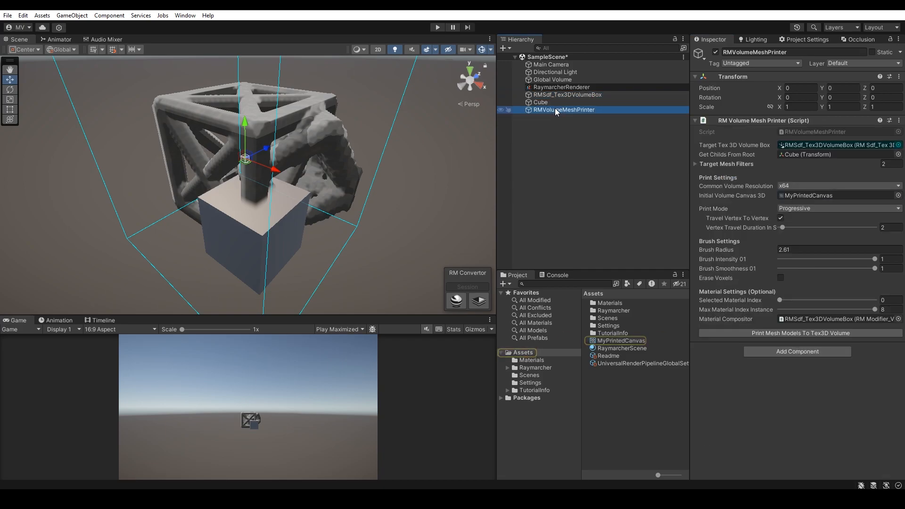
left_click_drag(779, 301, 800, 302)
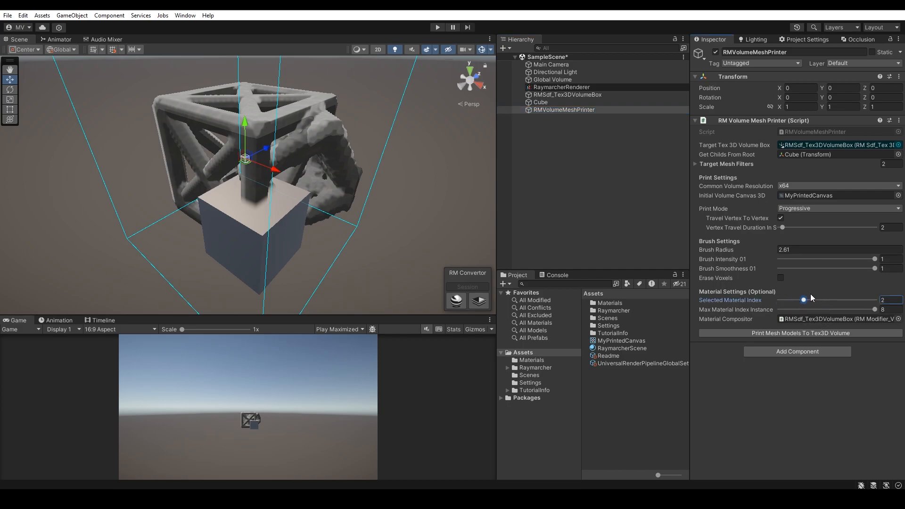
Step: Examine the material indices under Preview Materials of RaymarcherRenderer and return to the mesh printer
left_click(563, 87)
scroll(776, 283, "down", 5)
scroll(776, 314, "down", 9)
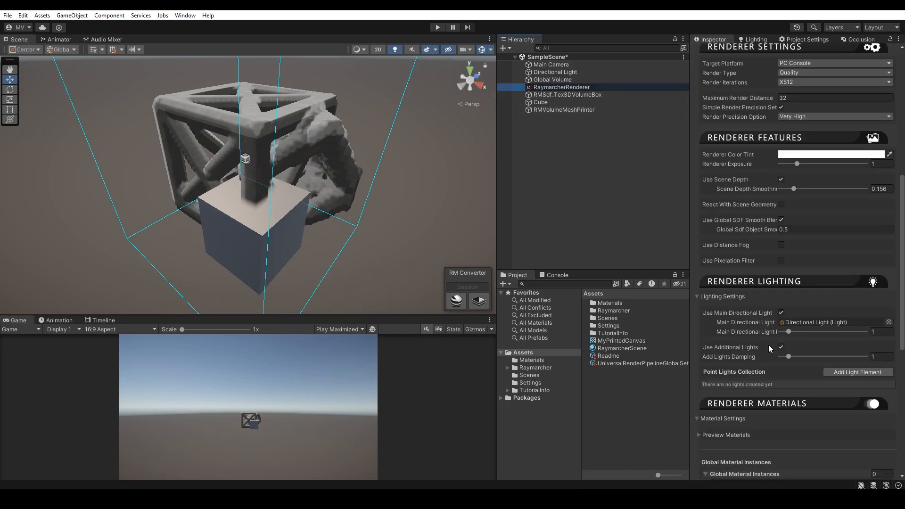
left_click(724, 206)
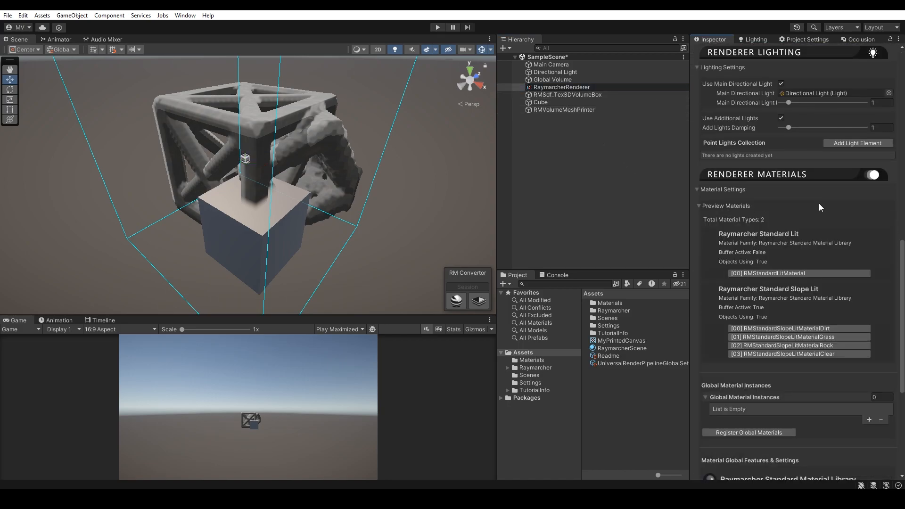
scroll(801, 216, "down", 3)
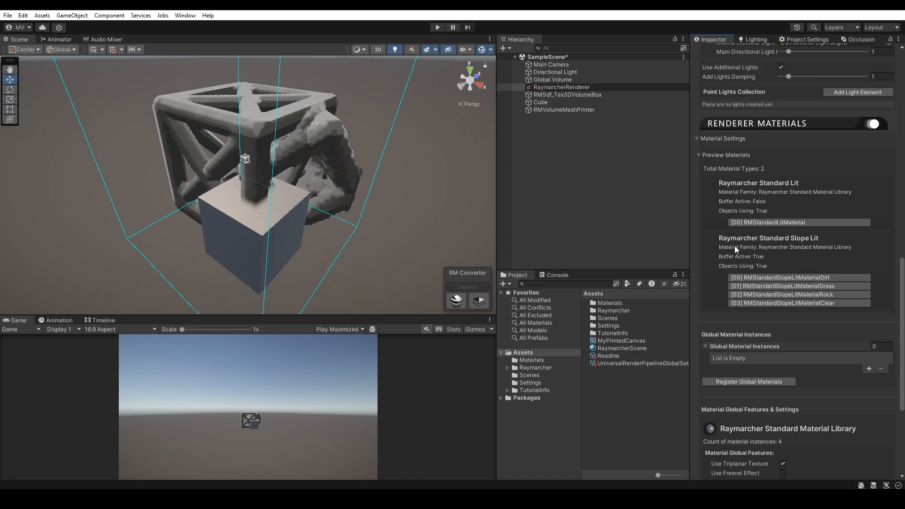
left_click(590, 112)
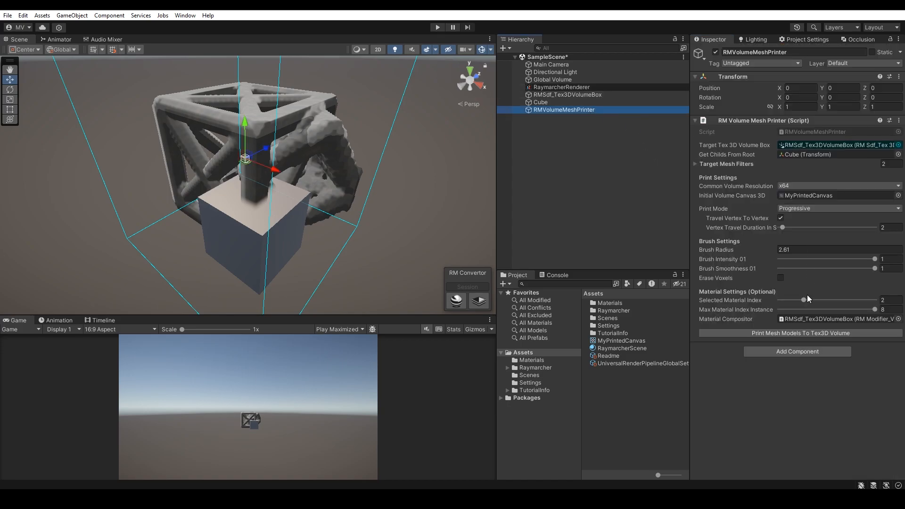
left_click(776, 329)
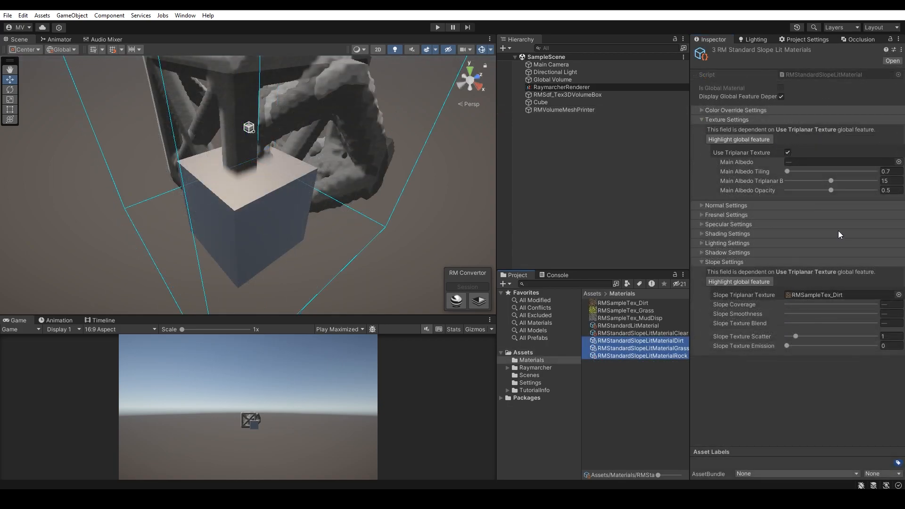
Step: Set the Main Albedo Opacity to 1 and Main Albedo Tiling to 0.8 on the Dirt, Grass and Rock materials
left_click_drag(829, 190, 885, 197)
right_click_drag(460, 215, 443, 223)
left_click(890, 172)
key("BackSpace")
type("8")
mouse_move(377, 159)
right_mouse_down()
mouse_move(370, 141)
mouse_move(387, 171)
right_mouse_up()
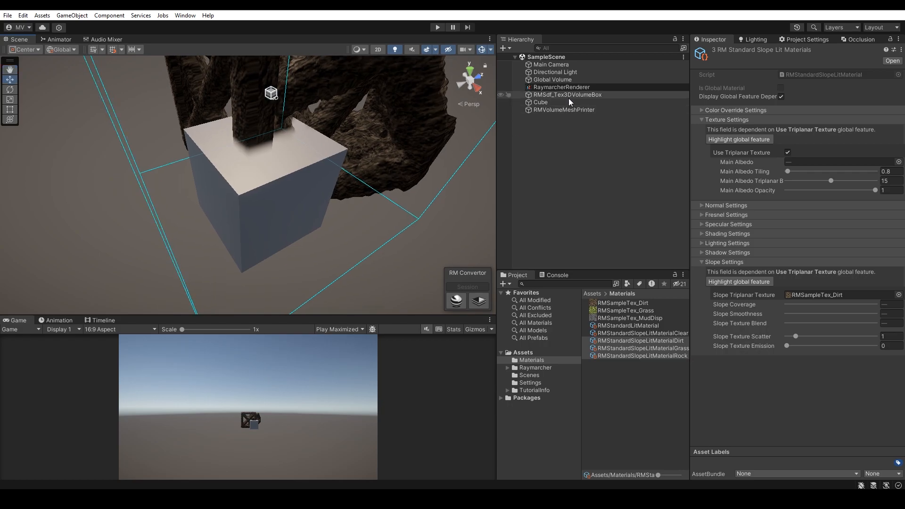
Step: Start printing the cube as new with the mesh printer's selected material and accept the do-not-deselect warning
left_click(580, 109)
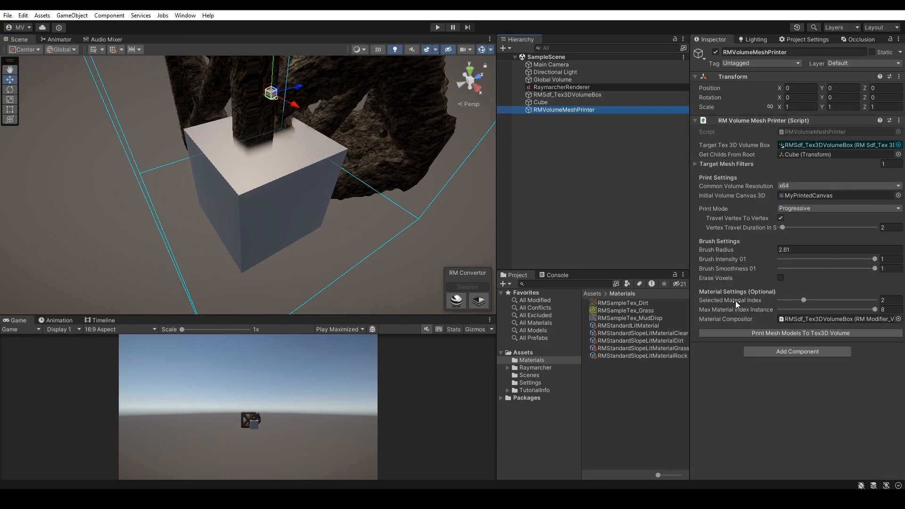
left_click(791, 332)
left_click(761, 344)
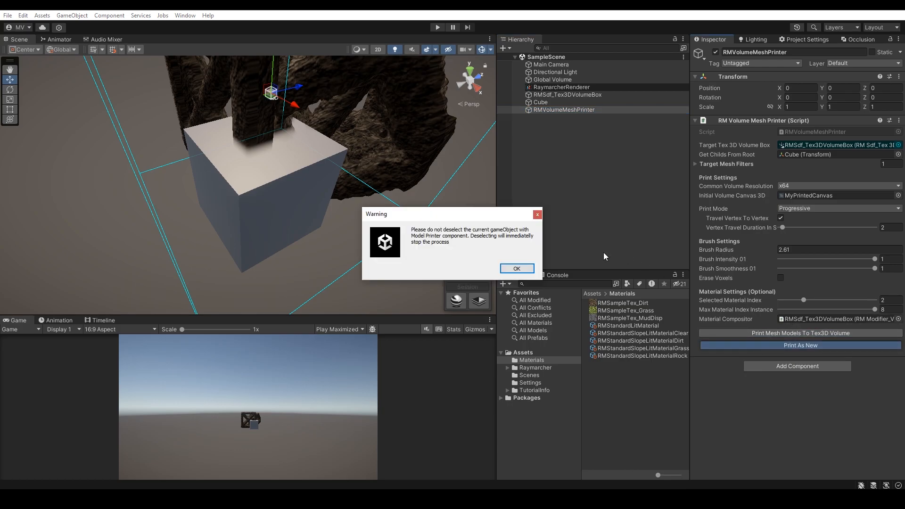
left_click(517, 268)
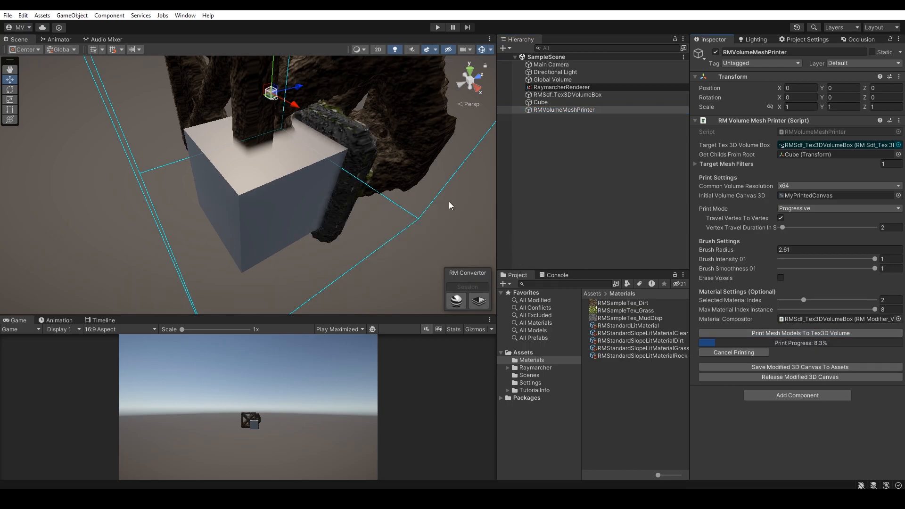
Step: Select RMSdf_Tex3DVolumeBox while continuing the running print, and enable Round Down Index on its Volume Material Compositor
left_click(556, 96)
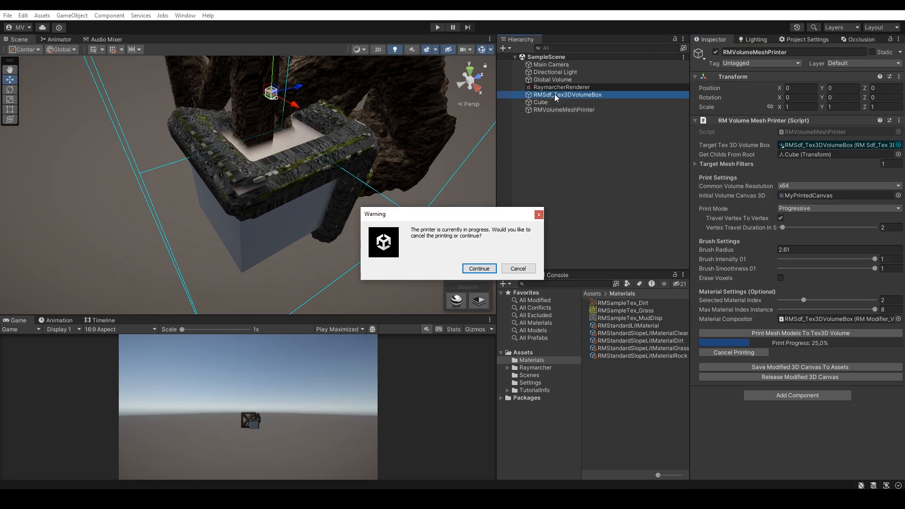
left_click(479, 268)
scroll(796, 370, "down", 2)
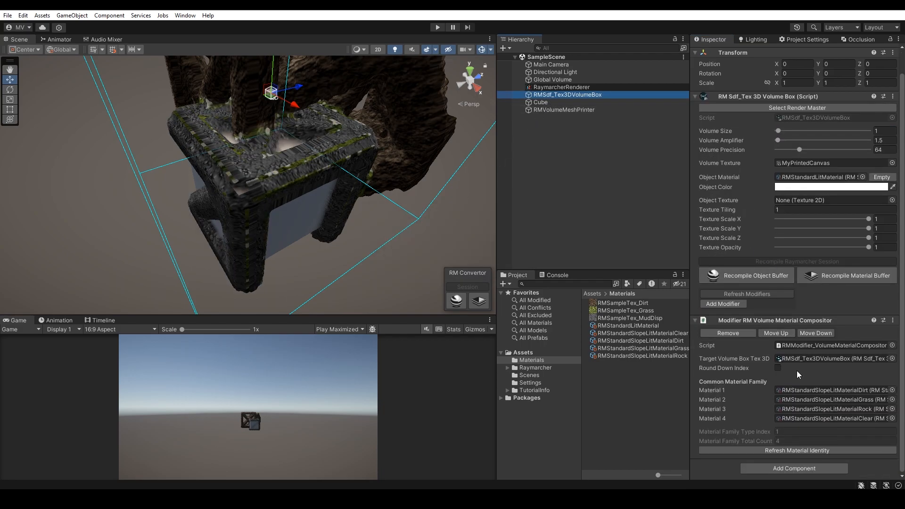
left_click(777, 367)
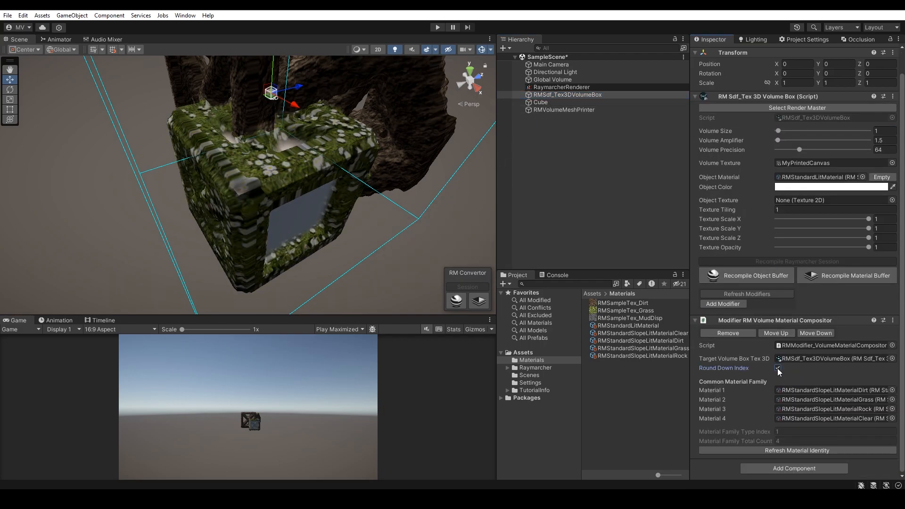
left_click(777, 368)
right_click_drag(431, 214, 407, 214)
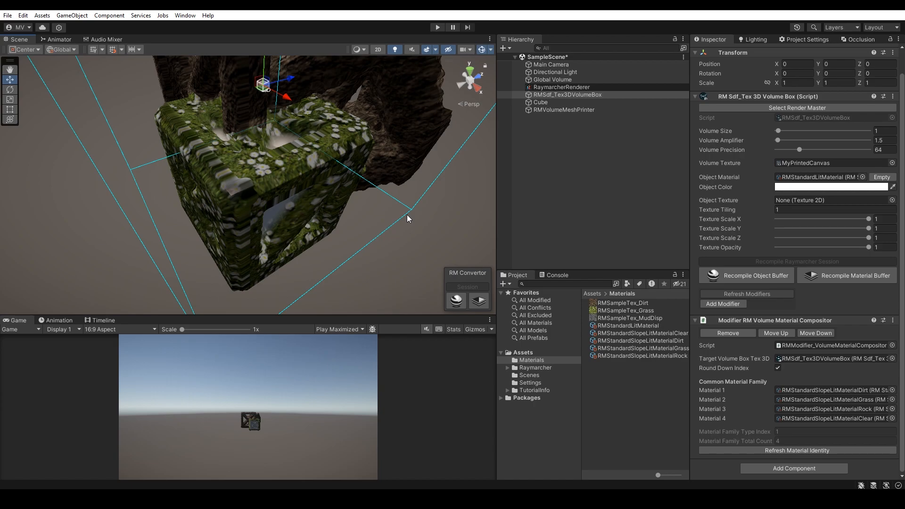
Step: Set the Grass slope material's Slope Coverage to 0.38 and lower its Slope Texture Scatter
left_click(674, 351)
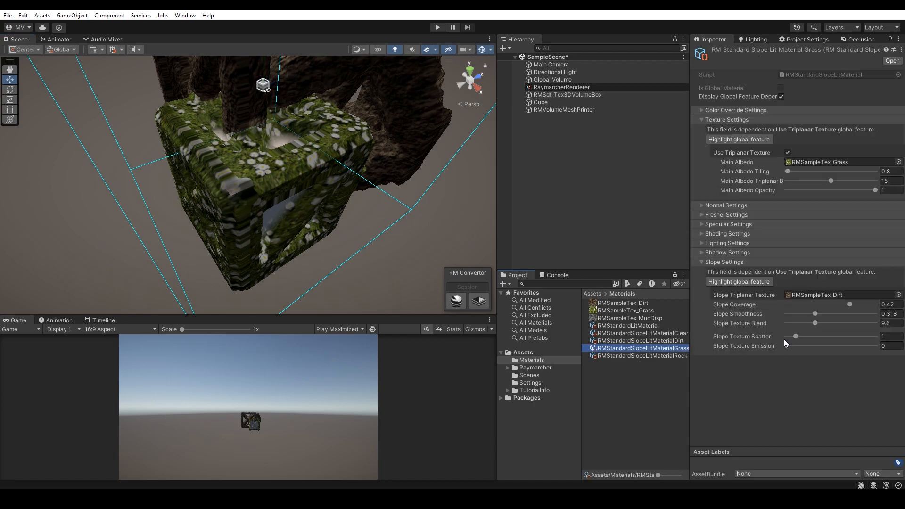
mouse_move(848, 304)
left_mouse_down()
mouse_move(820, 305)
mouse_move(844, 304)
left_mouse_up()
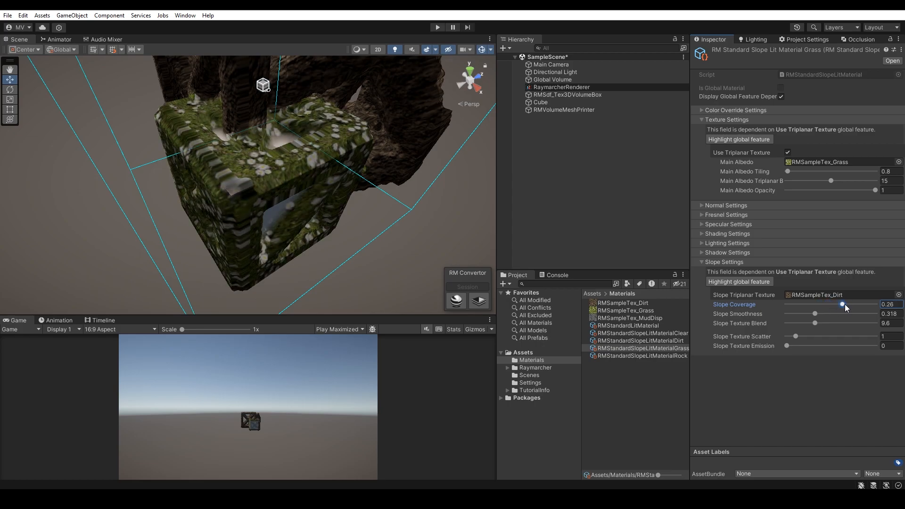
left_click(787, 336)
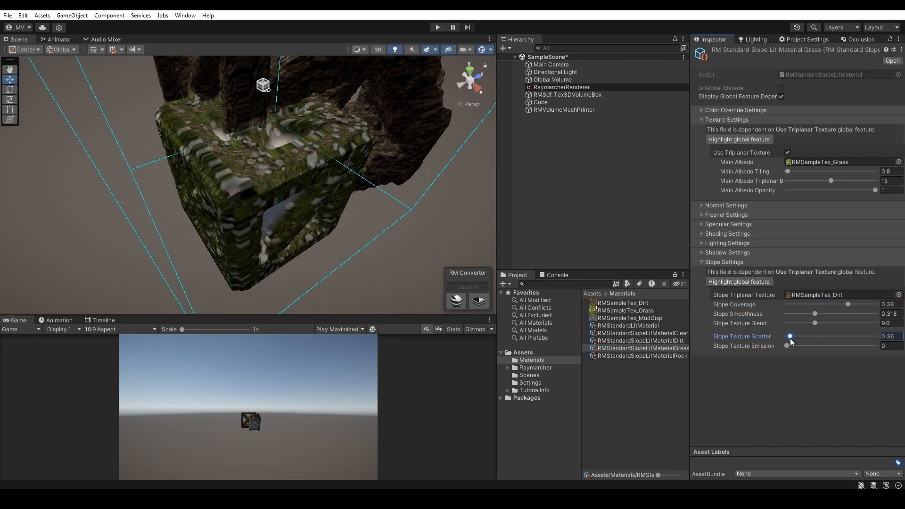
left_click_drag(788, 338, 787, 338)
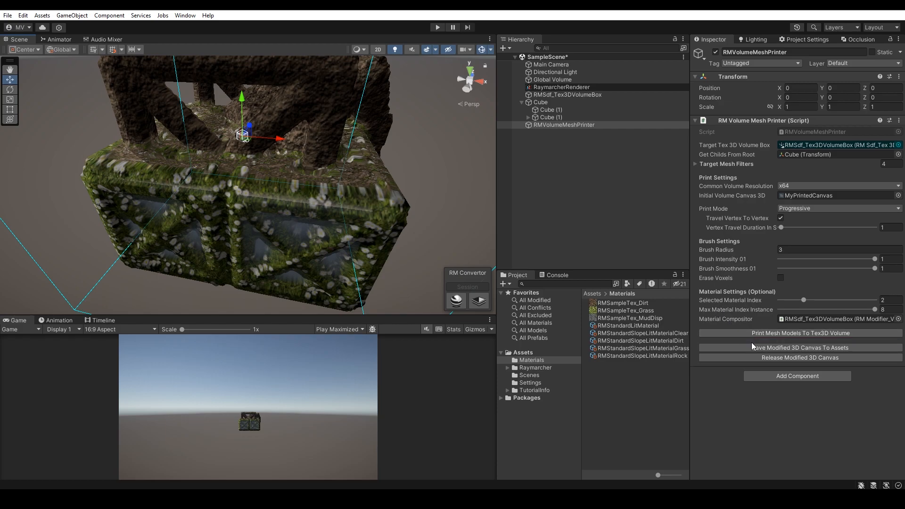
Step: Save the modified 3D canvas over MyPrintedCanvas.asset, replacing the existing file, and release the modified canvas
left_click(753, 349)
double_click(126, 135)
left_click(483, 254)
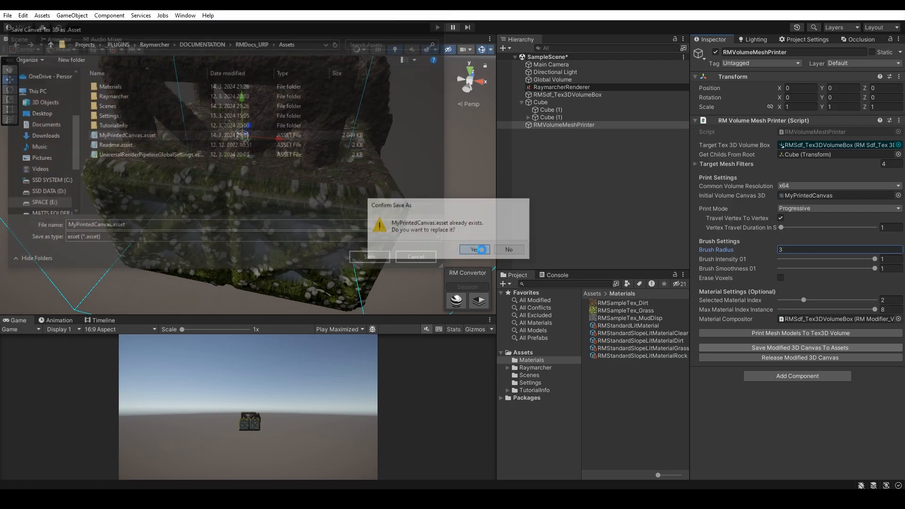
left_click(756, 356)
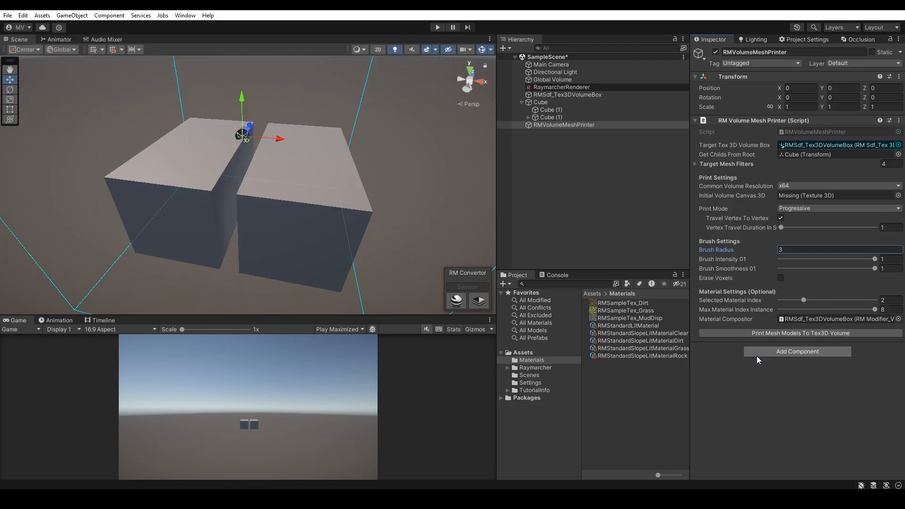
Step: Assign the saved MyPrintedCanvas asset as the Volume Texture of RMSdf_Tex3DVolumeBox
left_click(595, 96)
left_click(539, 354)
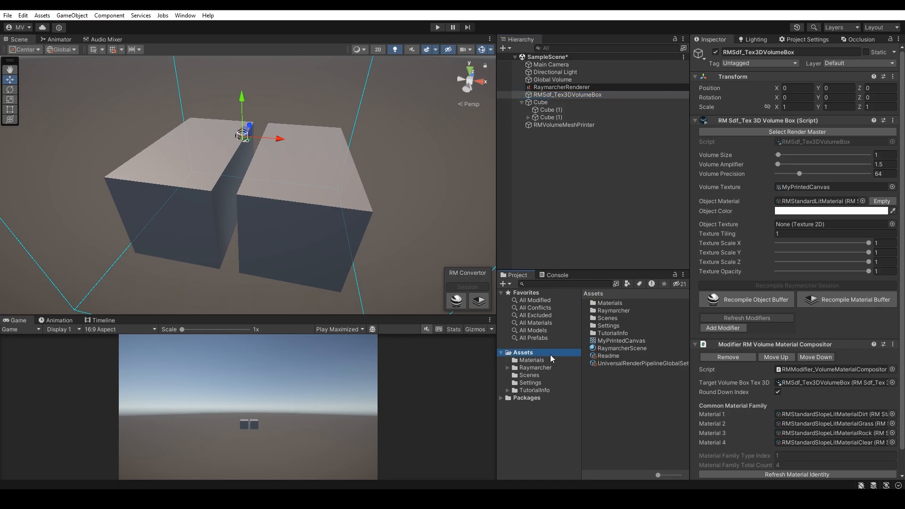
left_click_drag(613, 341, 800, 189)
left_click_drag(426, 135, 377, 212, "alt")
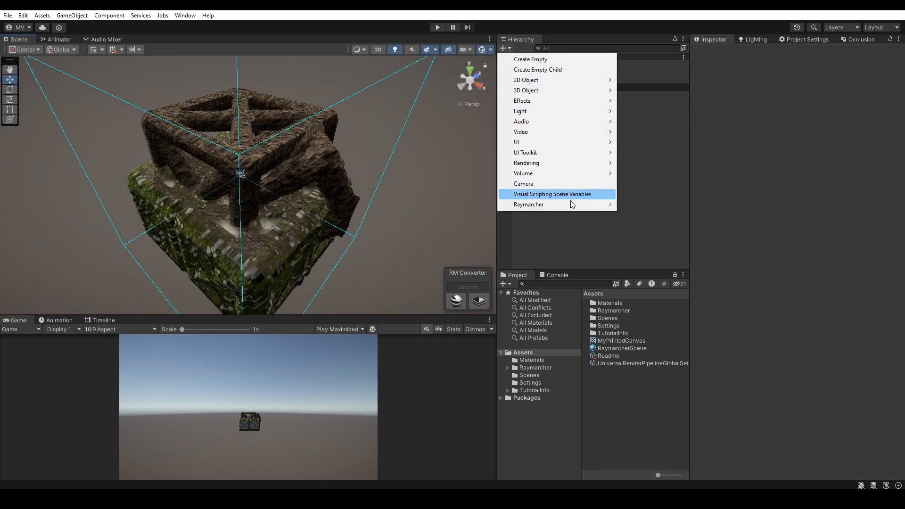
Step: Create a Raymarcher Volume Character Controller and set its Player Radius and Player Height to 0.1
mouse_move(574, 205)
mouse_move(648, 224)
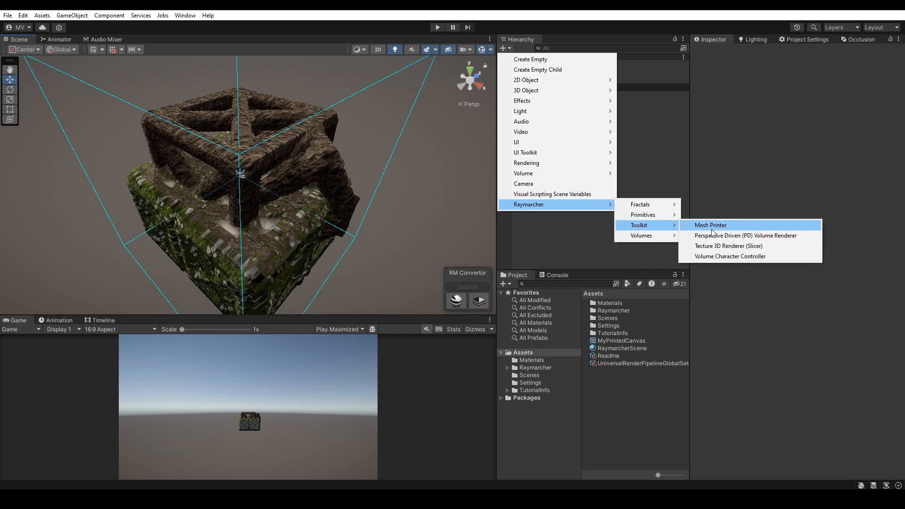
left_click(722, 255)
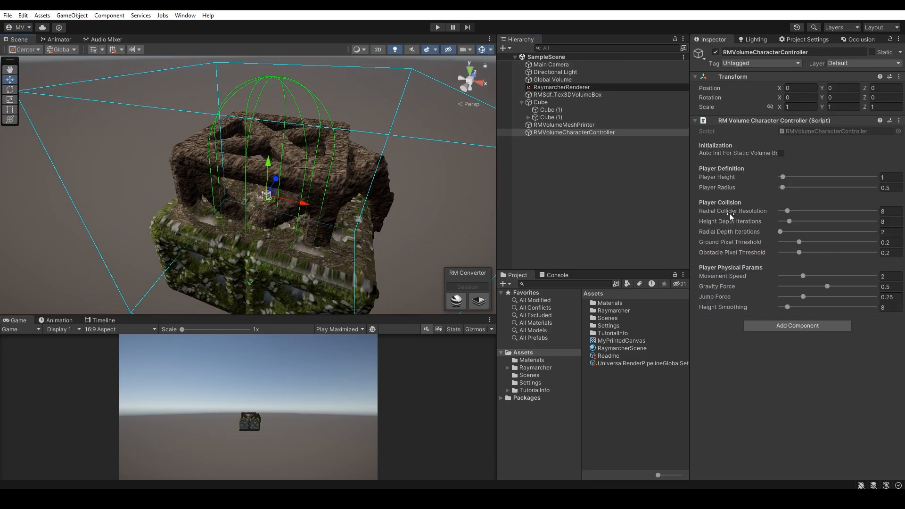
left_click_drag(785, 187, 780, 188)
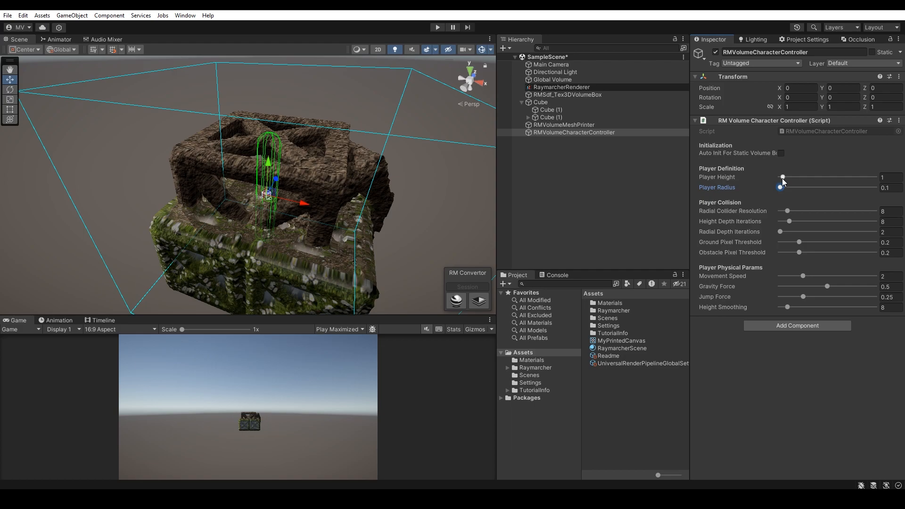
Step: Move the character controller onto the top of the printed dirt frame, at about X 0.446, Y 0.762, Z -0.406
left_click_drag(343, 222, 345, 90, "alt")
scroll(314, 223, "up", 3)
right_click_drag(336, 207, 299, 136)
left_click_drag(276, 109, 276, 88)
right_click_drag(279, 87, 286, 151)
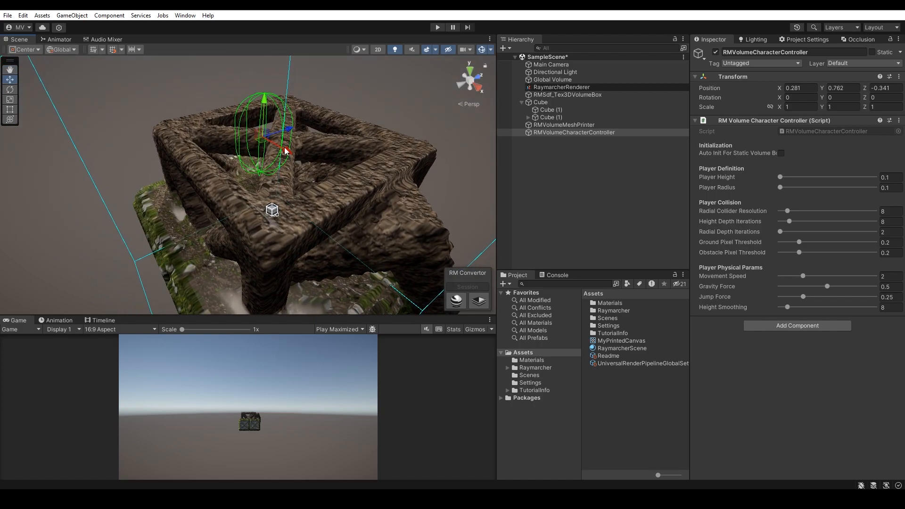
left_click_drag(265, 146, 284, 168)
Step: Add the RM Sample_Camera Controller component to the character controller and disable Flying Cam in its first-person settings
left_click(775, 326)
type("camera")
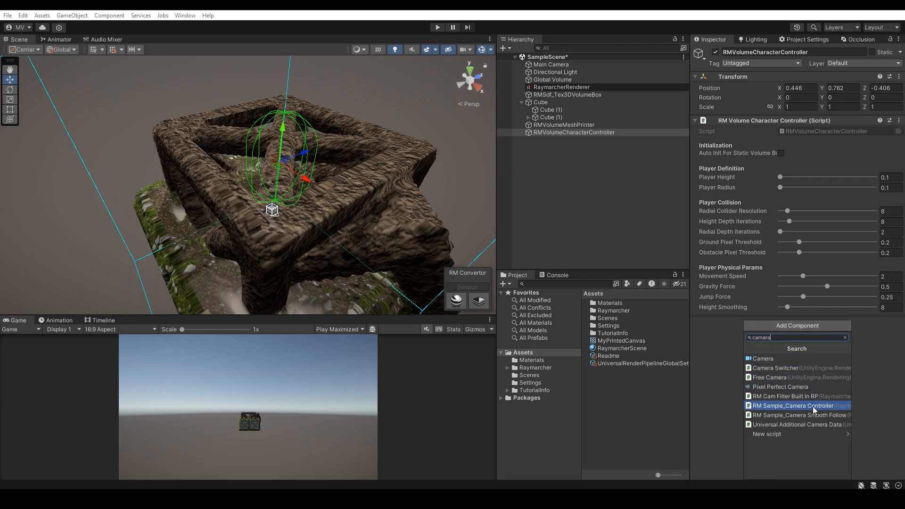
left_click(799, 406)
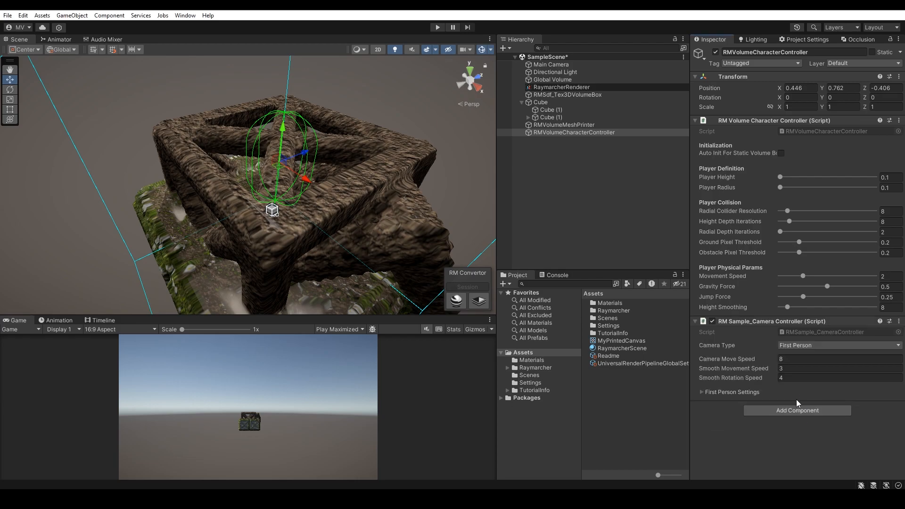
left_click(743, 393)
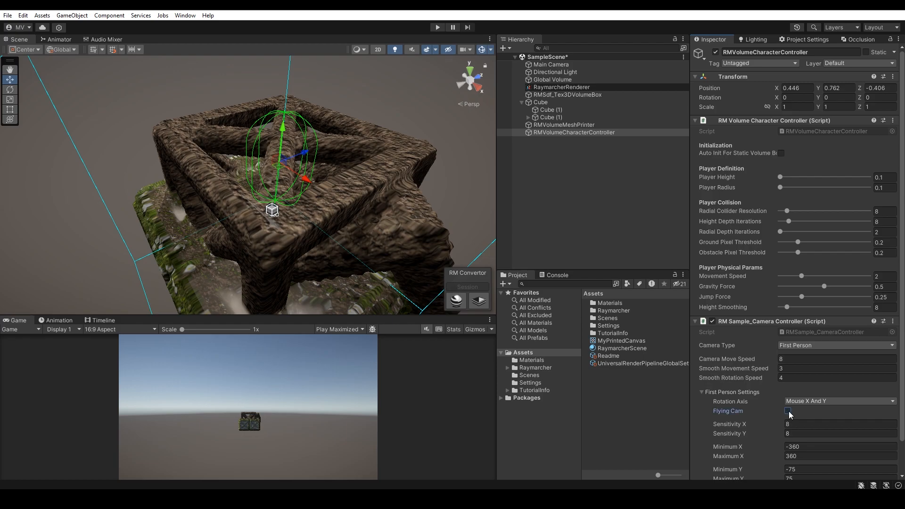
left_click(786, 411)
scroll(775, 426, "down", 2)
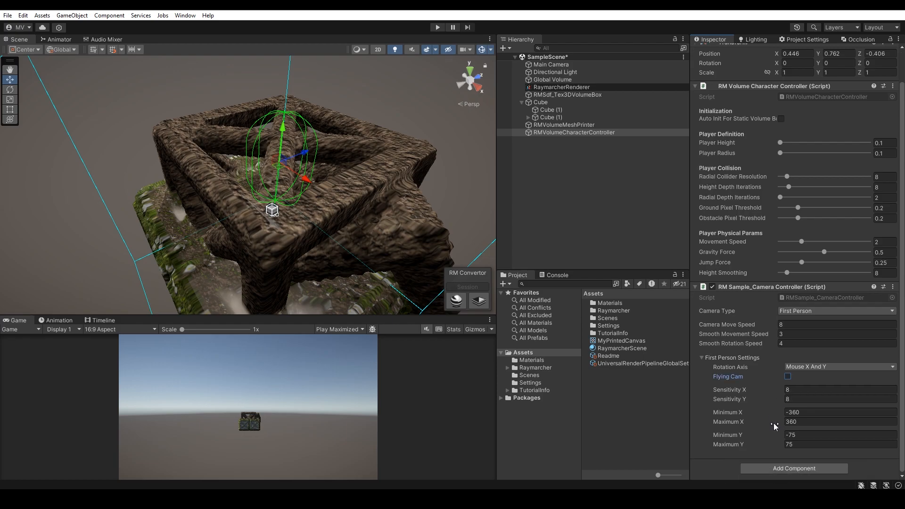
left_click(749, 357)
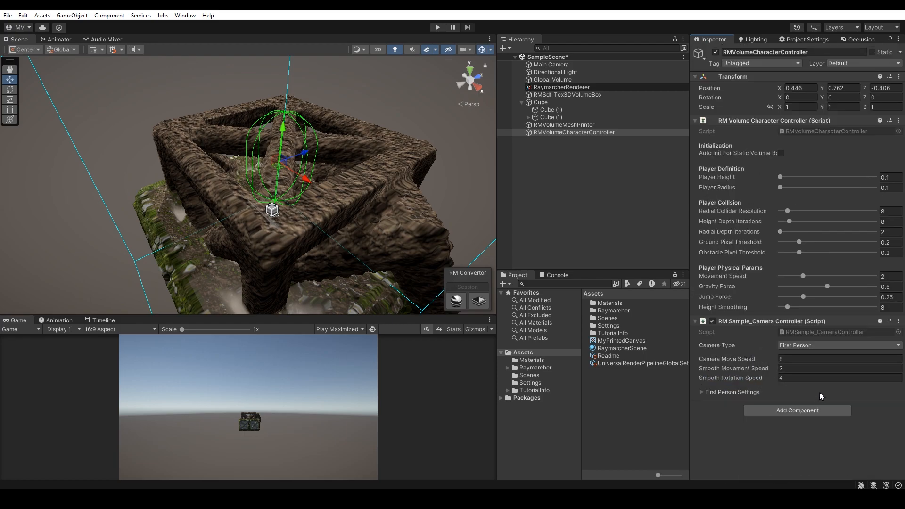
Step: Set the Rotation Axis of the character's sample camera controller to Mouse X
left_click(779, 392)
left_click(803, 401)
left_click(801, 421)
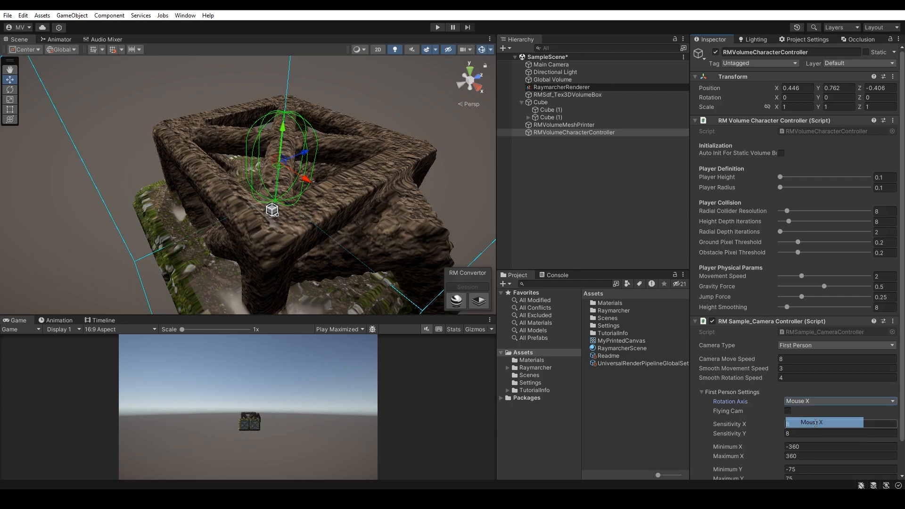
left_click(750, 391)
Step: Add the RM Sample_Volume Character Controller Input component to RMVolumeCharacterController
left_click(804, 414)
type("inpu")
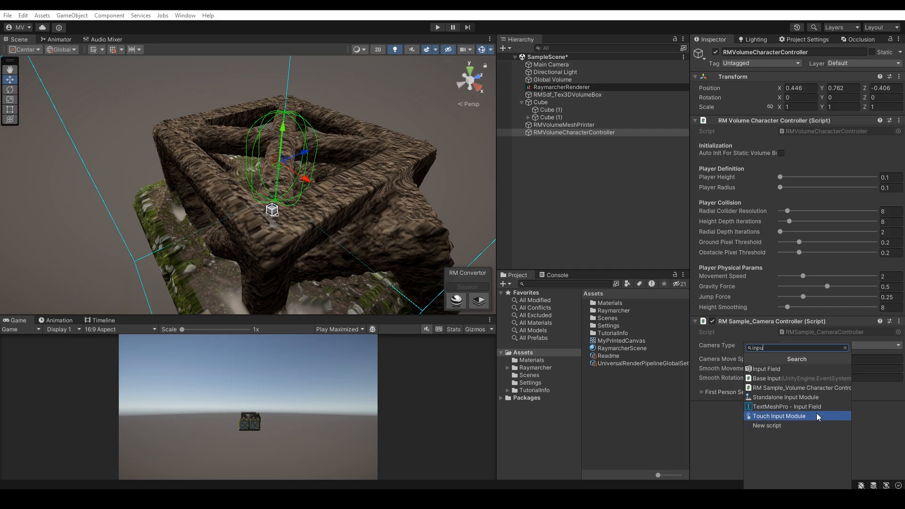
left_click(804, 389)
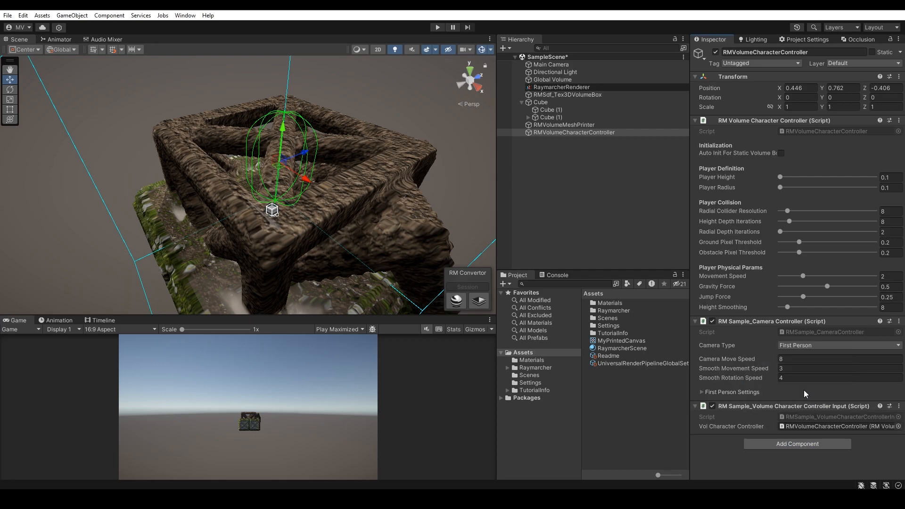
Step: Enable automatic initialization for a static volume box, target RMSdf_Tex3DVolumeBox, and set Movement Speed to 1
left_click(782, 153)
left_click_drag(566, 94, 796, 162)
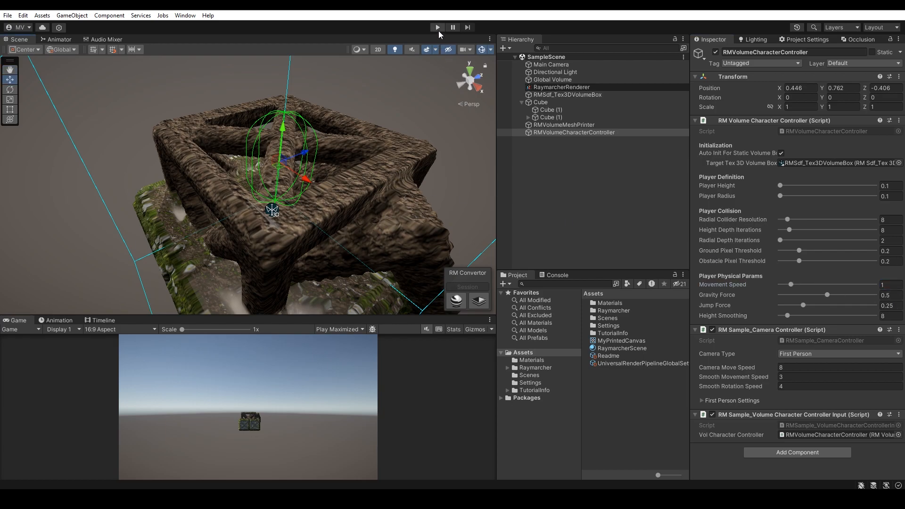
Step: Parent Main Camera to RMVolumeCharacterController, reset its transform, and raise it to Y 0.083
left_click_drag(550, 65, 586, 132)
right_click(728, 77)
left_click(751, 85)
left_click_drag(301, 155, 205, 121, "alt")
left_click_drag(253, 157, 259, 130)
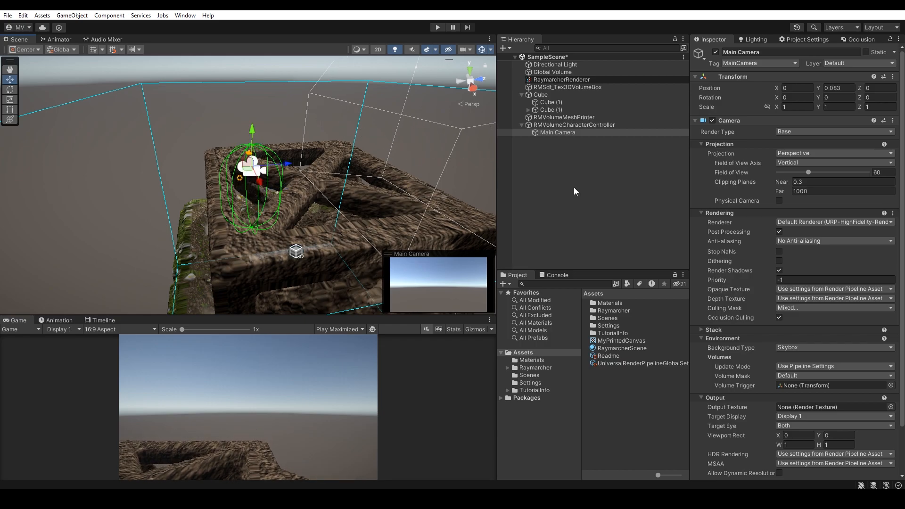
Step: Add the RM Sample_Camera Controller component to Main Camera
scroll(785, 431, "down", 3)
left_click(782, 468)
type("came")
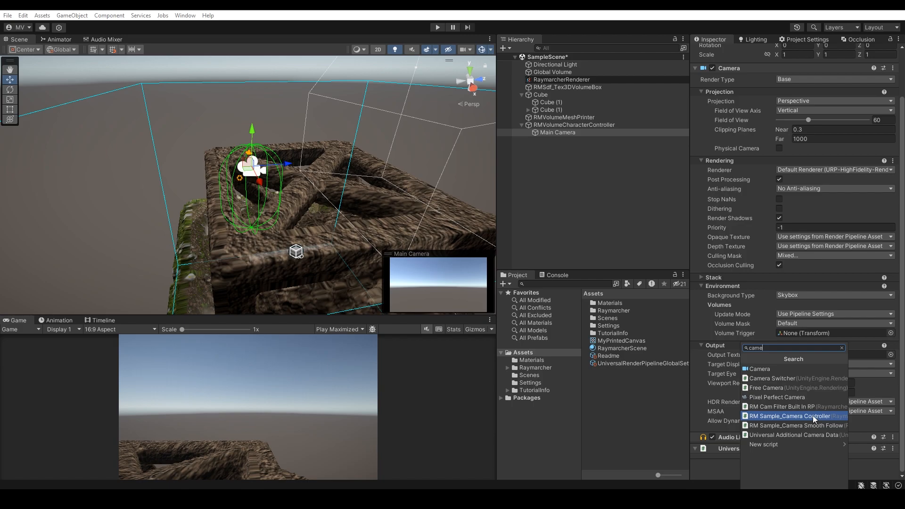
left_click(812, 415)
Step: Set the Main Camera controller's Rotation Axis to Mouse Y and disable Flying Cam in its first-person settings
scroll(801, 423, "down", 3)
left_click(753, 450)
scroll(752, 450, "down", 3)
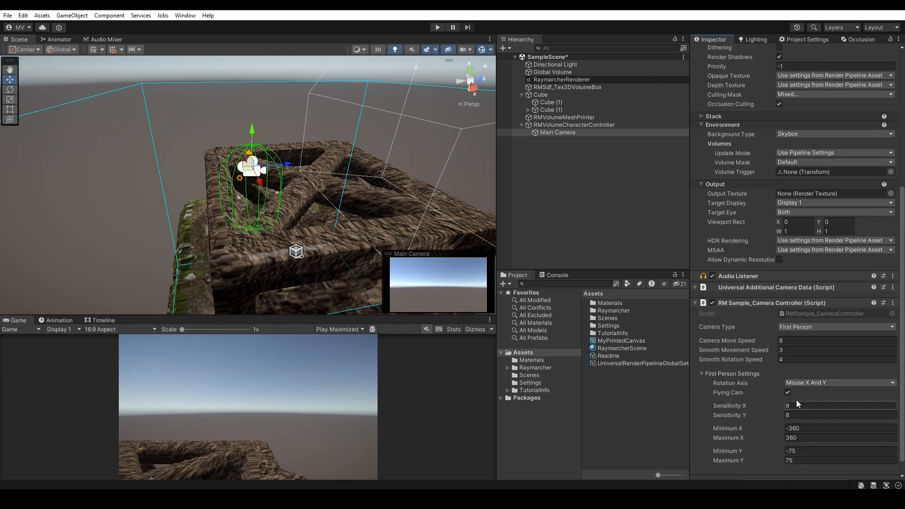
left_click(796, 383)
left_click(818, 414)
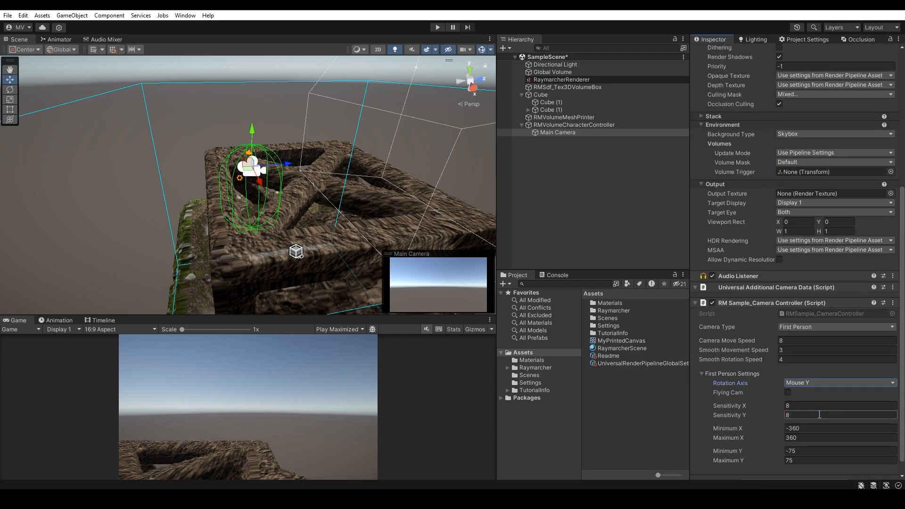
left_click(576, 182)
Step: Run the scene and walk the character across the printed volume to test its movement and collisions
left_click(437, 27)
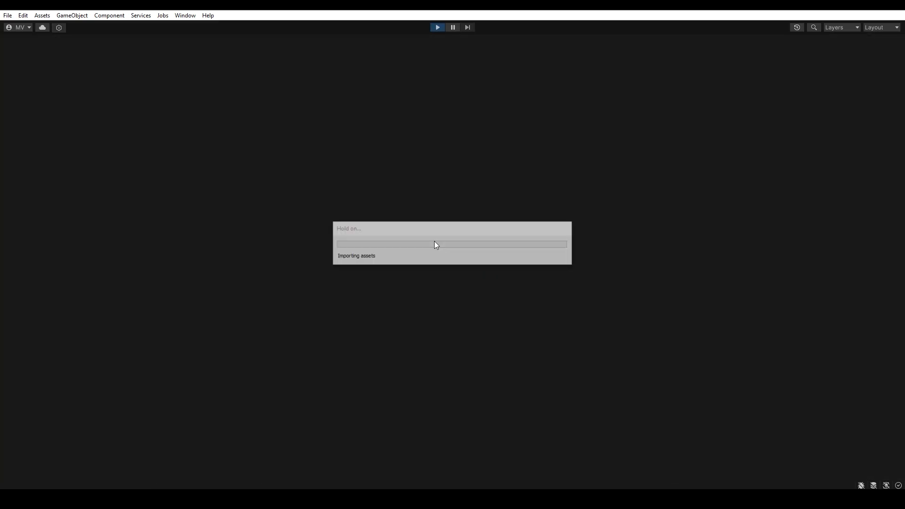
key("w")
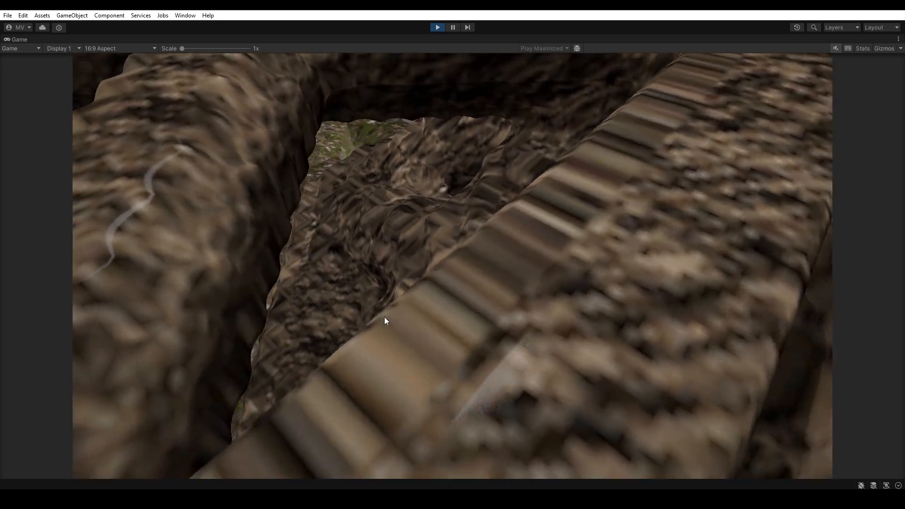
key("a")
key("w")
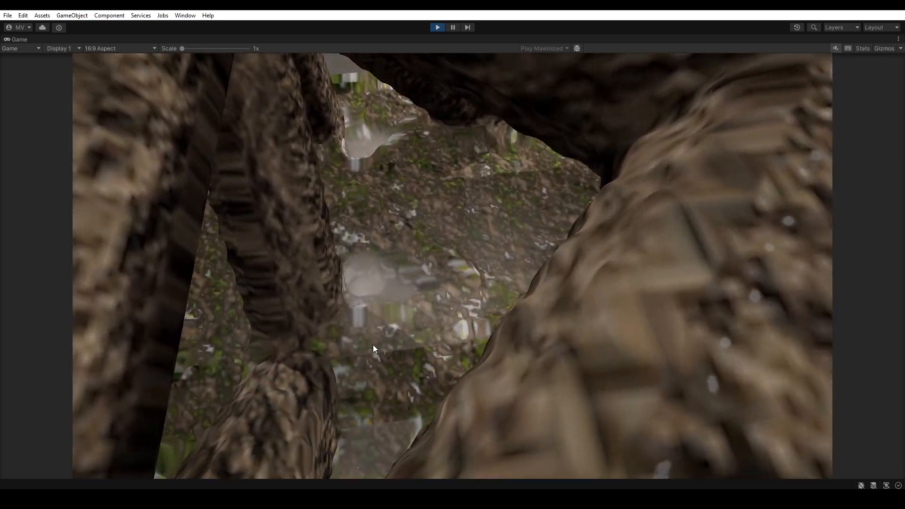
key("w")
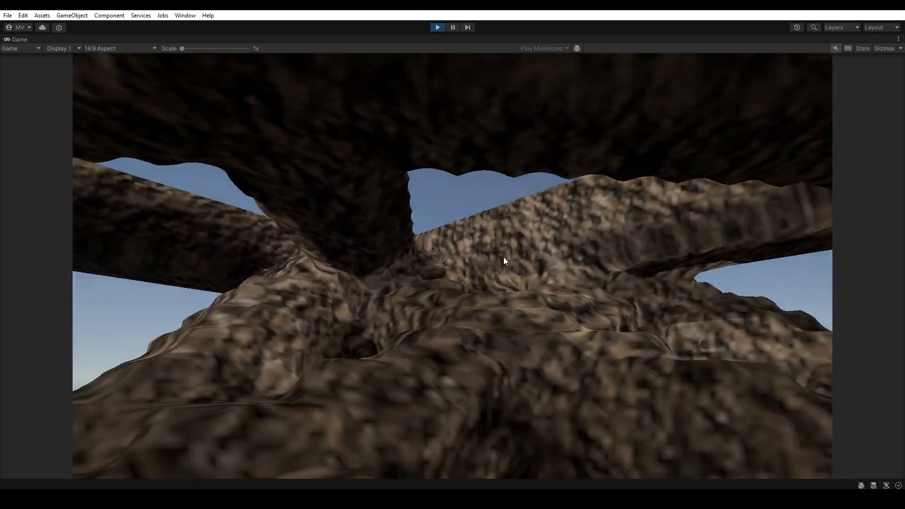
key("w")
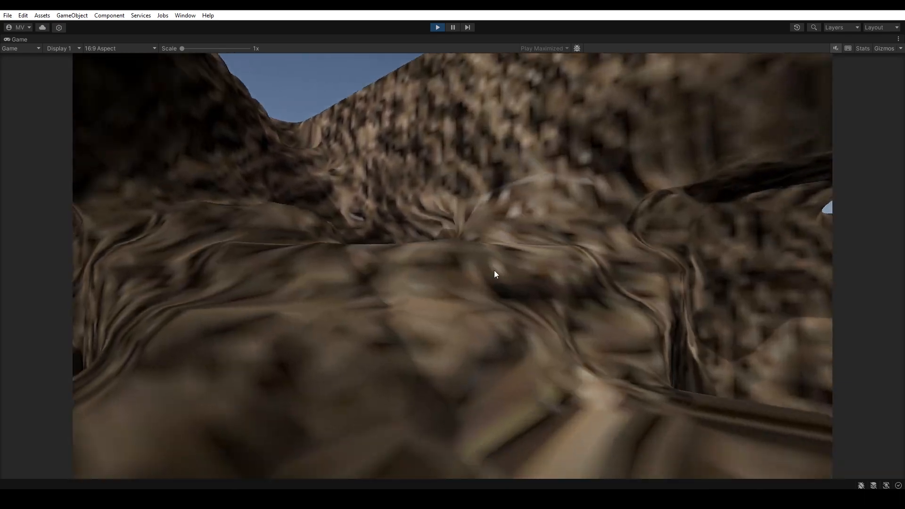
key("w")
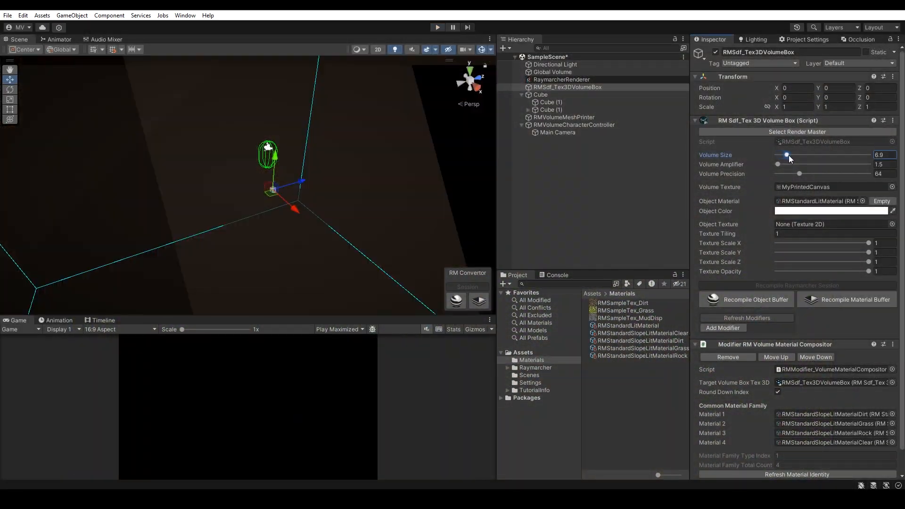
Step: Look around and walk the character sideways across the printed terrain in the running scene
left_click_drag(788, 155, 797, 157)
right_click_drag(256, 170, 385, 162)
key("a")
key("a")
Step: Move RMVolumeCharacterController to about X -1.914, Y 1.724, Z -2.657 and set Movement Speed to 2.32 and Jump Force to 0.214
left_click(553, 125)
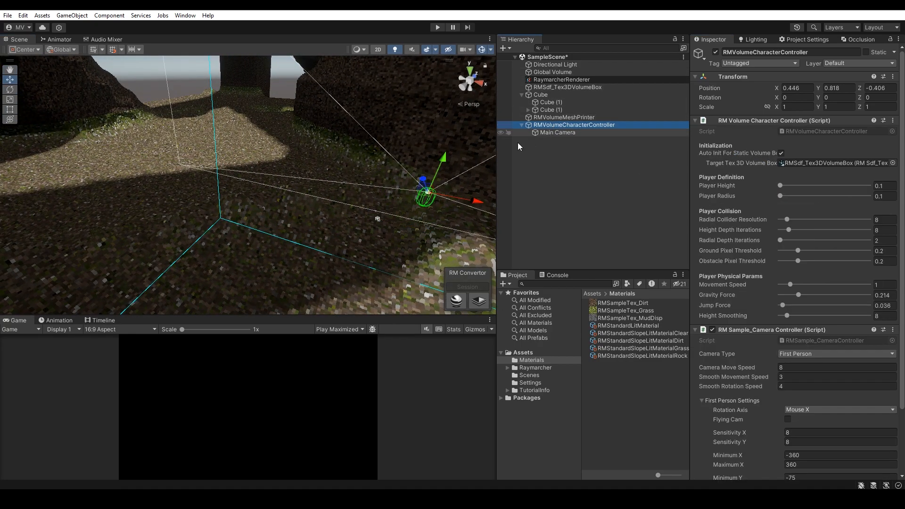
left_click_drag(424, 196, 225, 120)
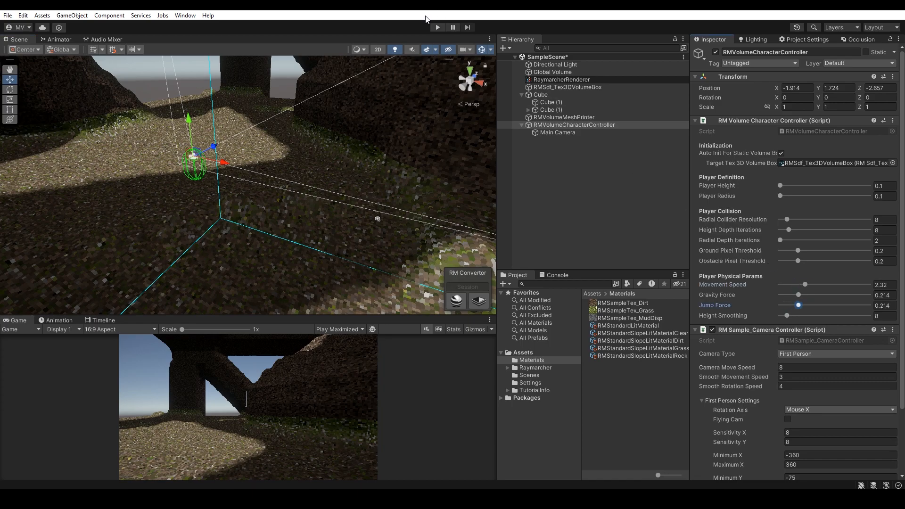
Step: Run the scene and explore the large dark terrain with the faster character, walking forward past the walls and pillars
left_click(437, 27)
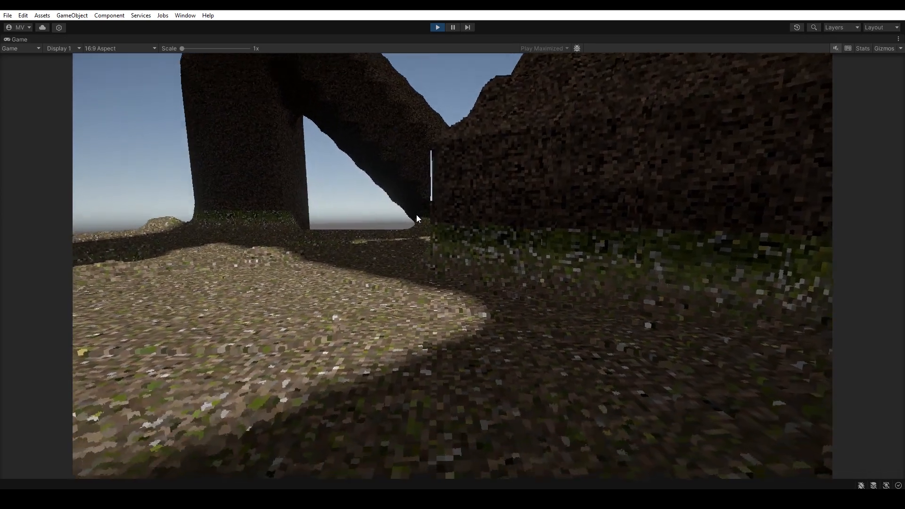
key("w")
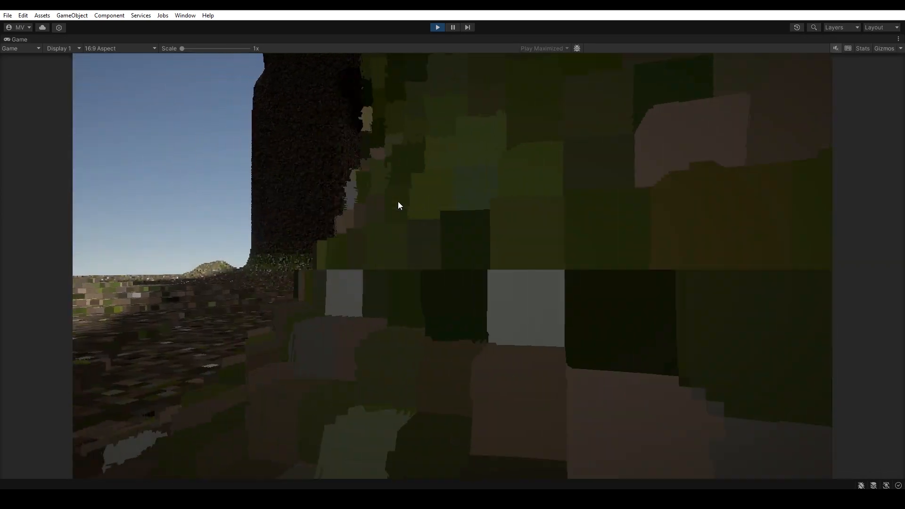
key("w")
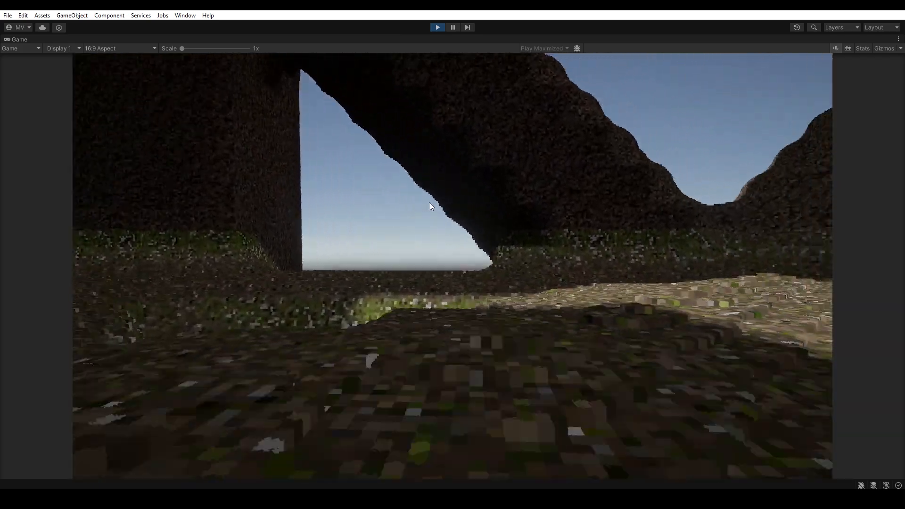
key("w")
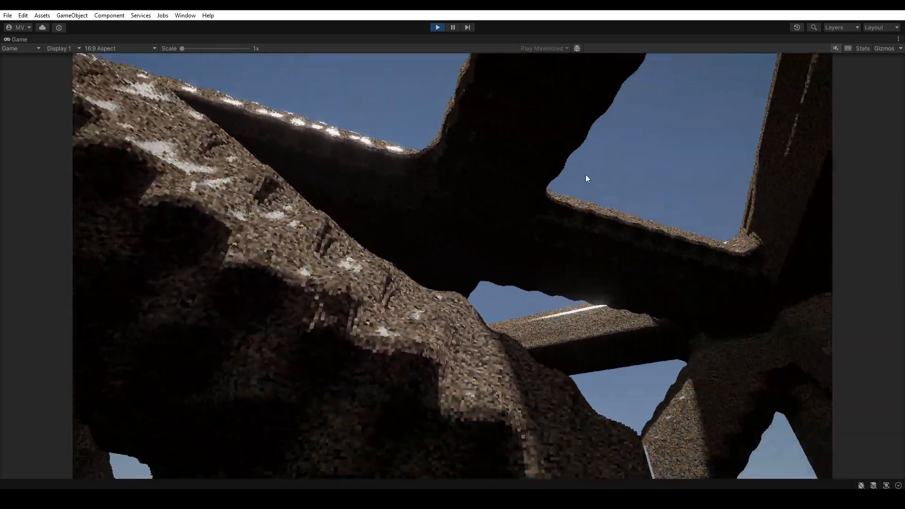
key("w")
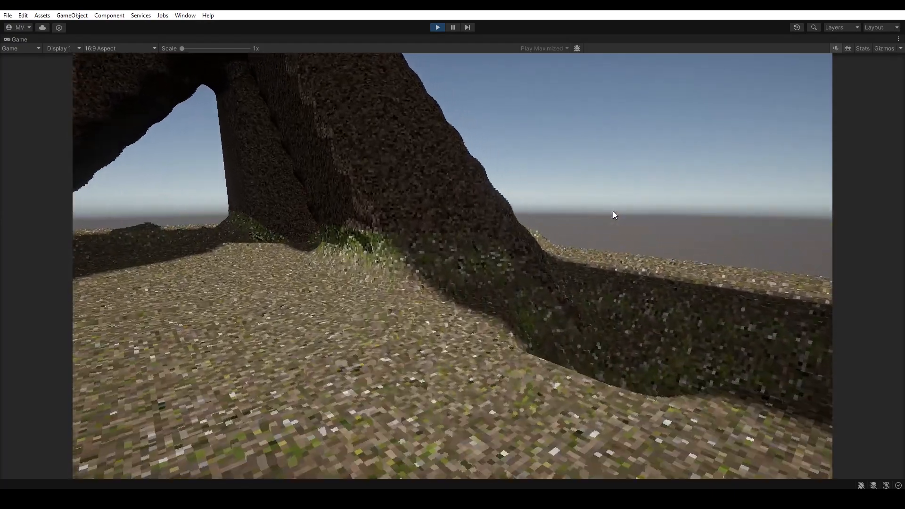
Step: Move the slice preview through the Sphere with Slice Progression and toggle Adjust To View on RMVolumeMeshSliceRenderer
left_click_drag(780, 200, 773, 199)
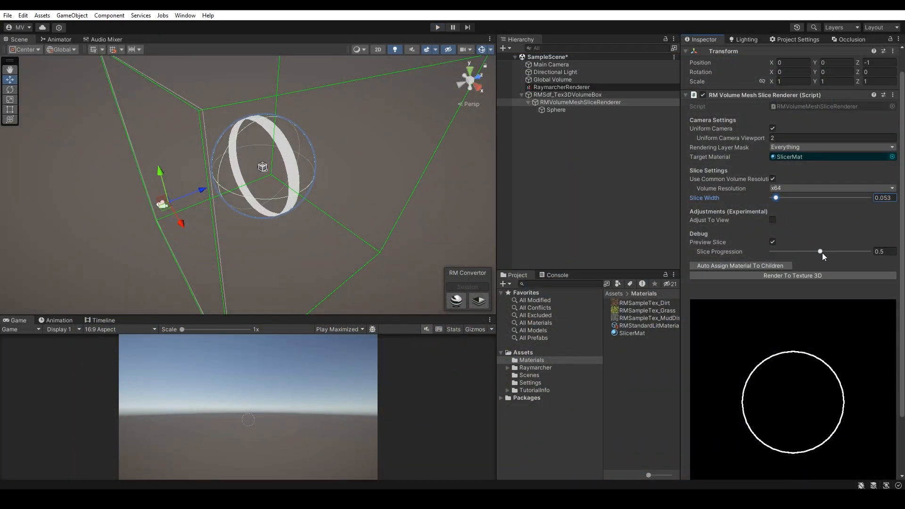
left_click_drag(821, 253, 801, 244)
scroll(800, 244, "down", 2)
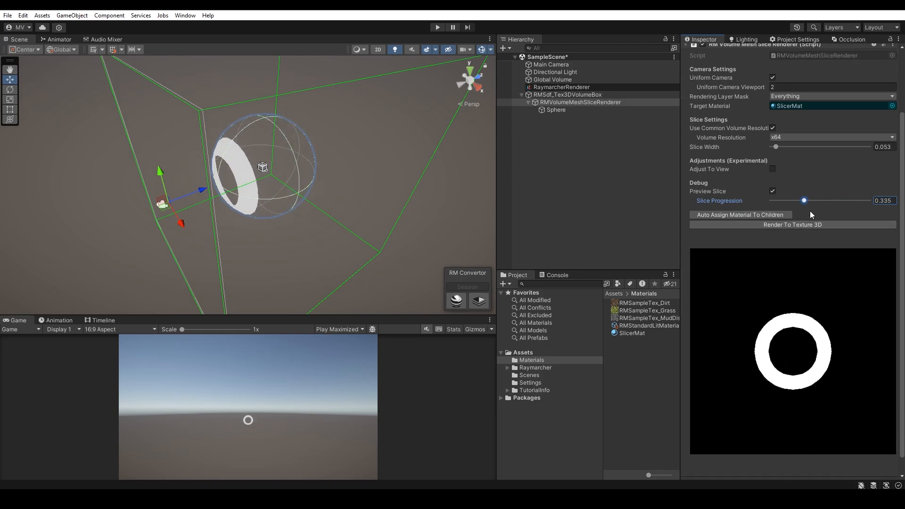
mouse_move(804, 201)
left_mouse_down()
mouse_move(788, 201)
mouse_move(842, 206)
mouse_move(793, 207)
mouse_move(819, 208)
mouse_move(789, 188)
mouse_move(820, 193)
left_mouse_up()
left_click(772, 169)
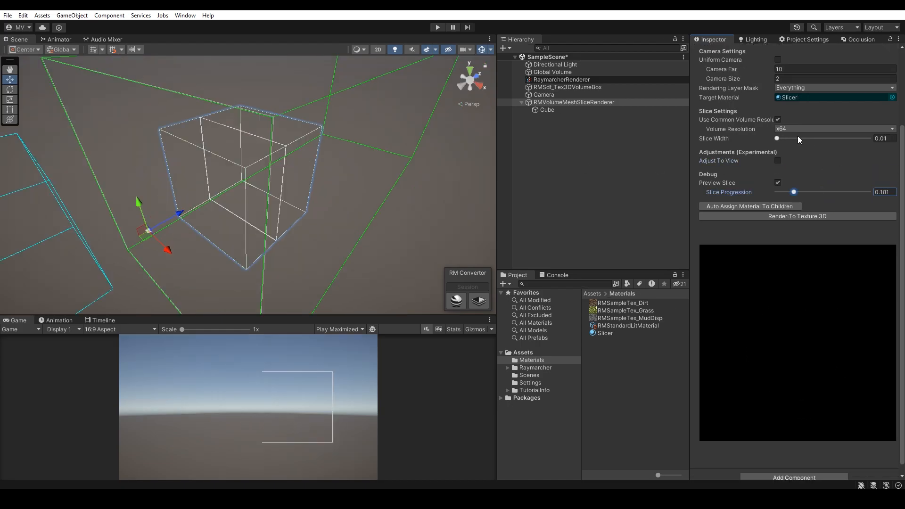
Step: For the Cube's slice, set Slice Width to 0.227, enable Adjust To View with both derivates at 5.7, and set Slice Progression to 0.193
left_click_drag(778, 138, 796, 138)
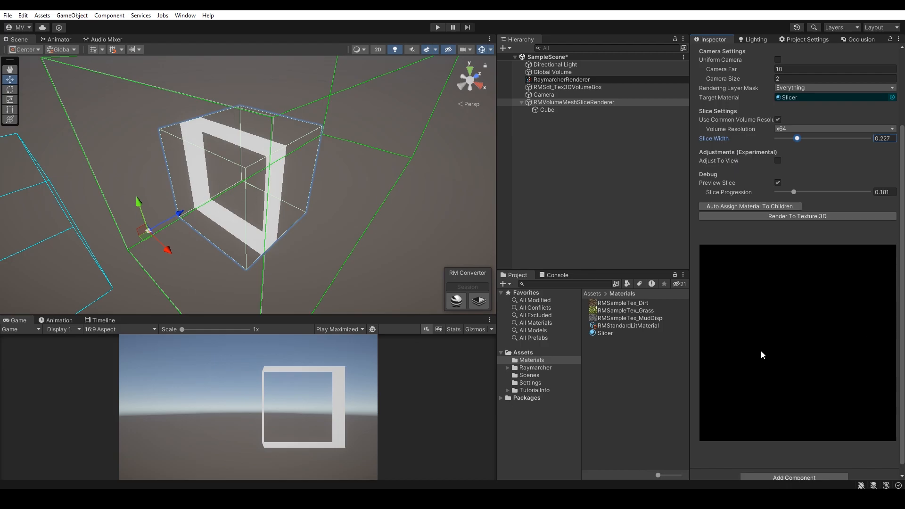
left_click(777, 161)
mouse_move(778, 170)
left_mouse_down()
mouse_move(789, 173)
mouse_move(779, 180)
left_mouse_up()
left_click(779, 179)
mouse_move(794, 211)
left_mouse_down()
mouse_move(831, 218)
mouse_move(776, 214)
mouse_move(802, 214)
mouse_move(782, 213)
mouse_move(803, 218)
mouse_move(795, 222)
left_mouse_up()
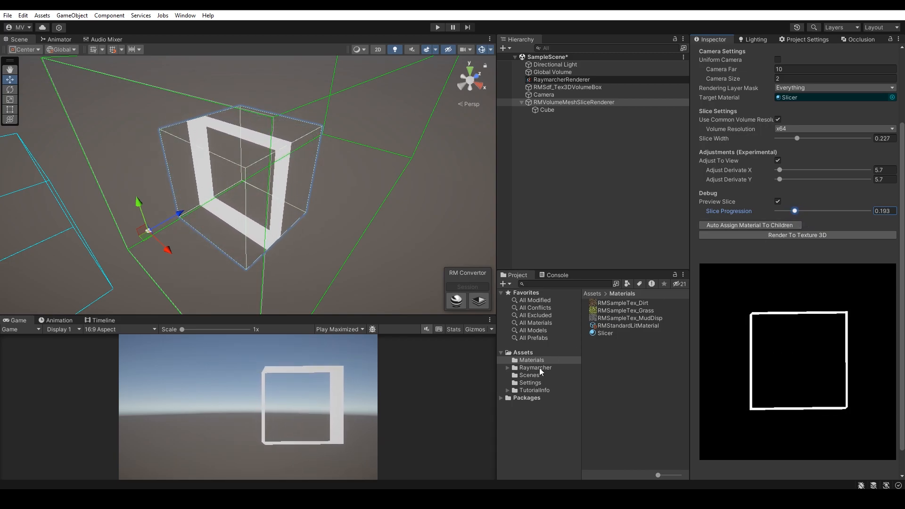
left_click(539, 367)
left_click(536, 376)
left_click(532, 382)
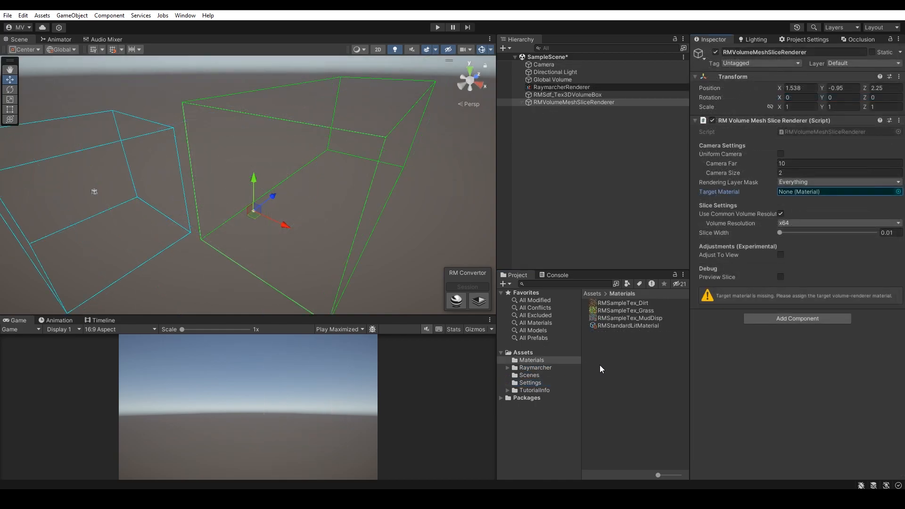
Step: Create a new material named SlicerMat in the Materials folder
right_click(599, 364)
mouse_move(631, 115)
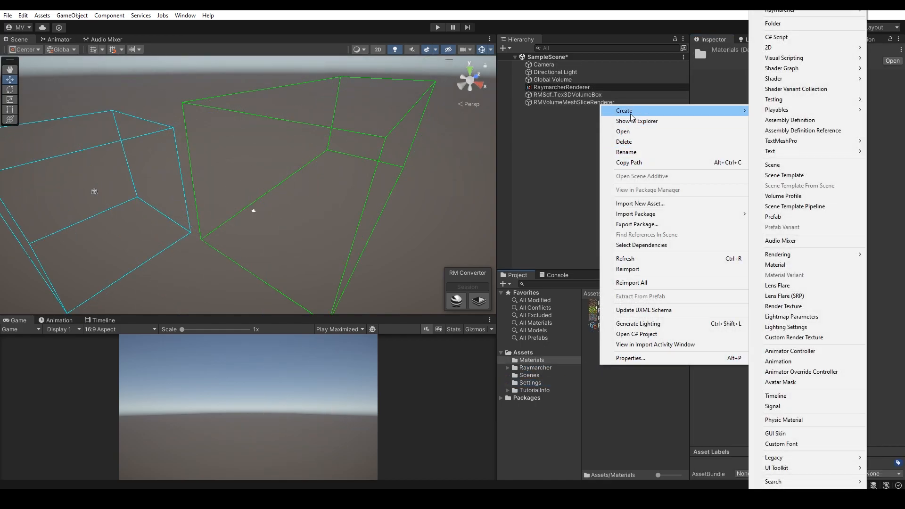
left_click(775, 264)
type("SlicerMat")
key("Return")
Step: Give SlicerMat the Matej Vanco/Raymarcher/Extras/RMTex3DRenderSlicer shader and assign it as RMVolumeMeshSliceRenderer's Target Material
left_click(765, 60)
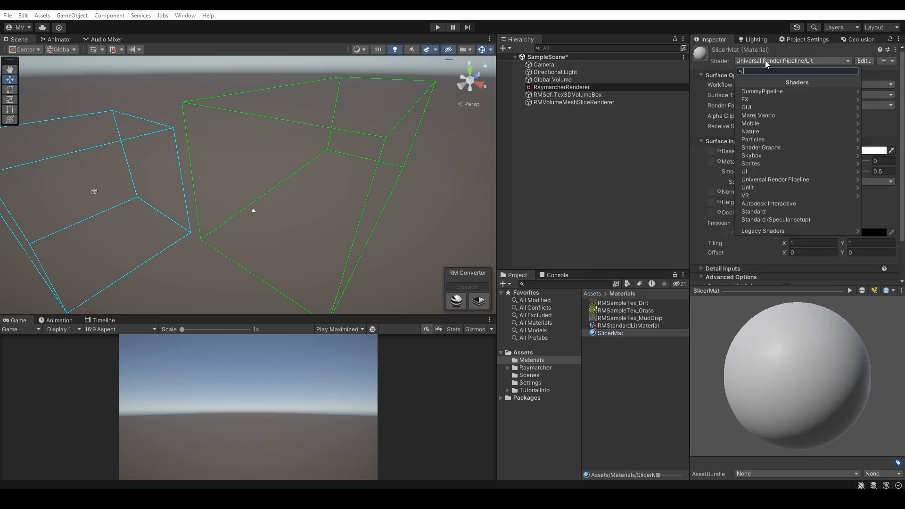
left_click(770, 116)
left_click(767, 91)
left_click(765, 99)
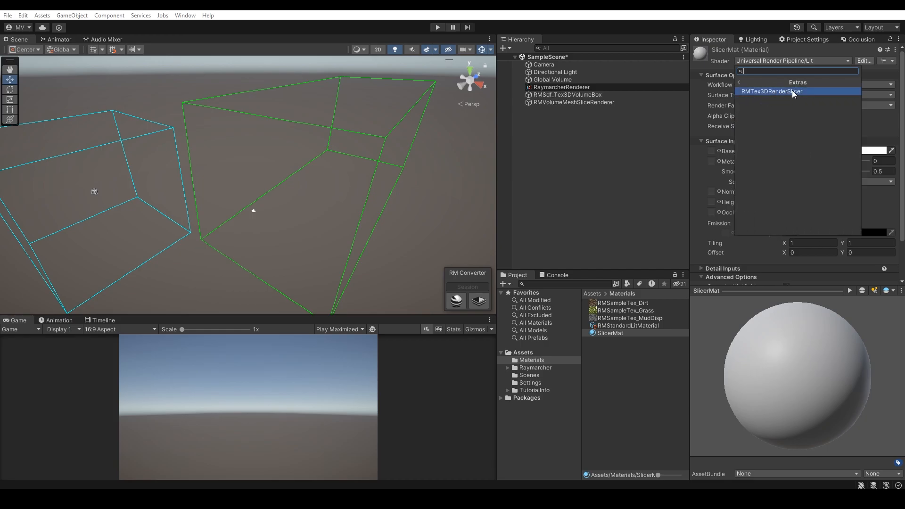
left_click(770, 90)
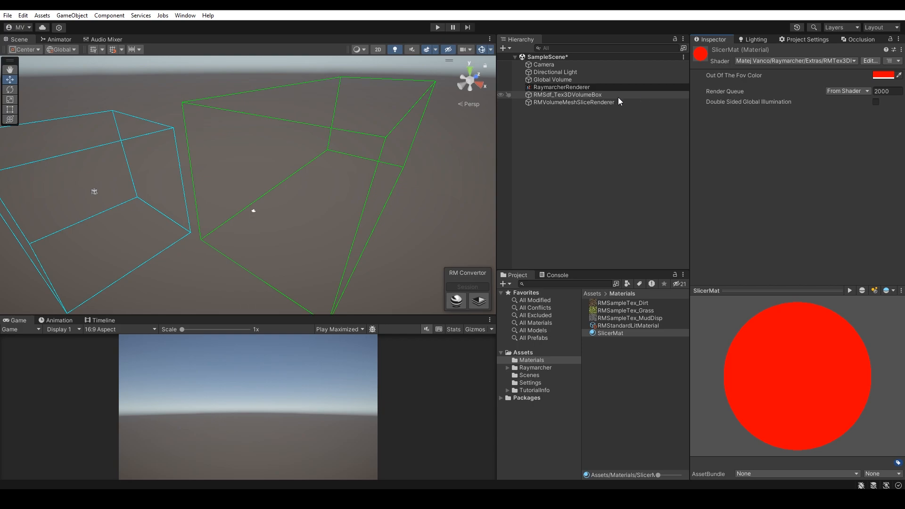
left_click(603, 102)
left_click_drag(607, 334, 800, 193)
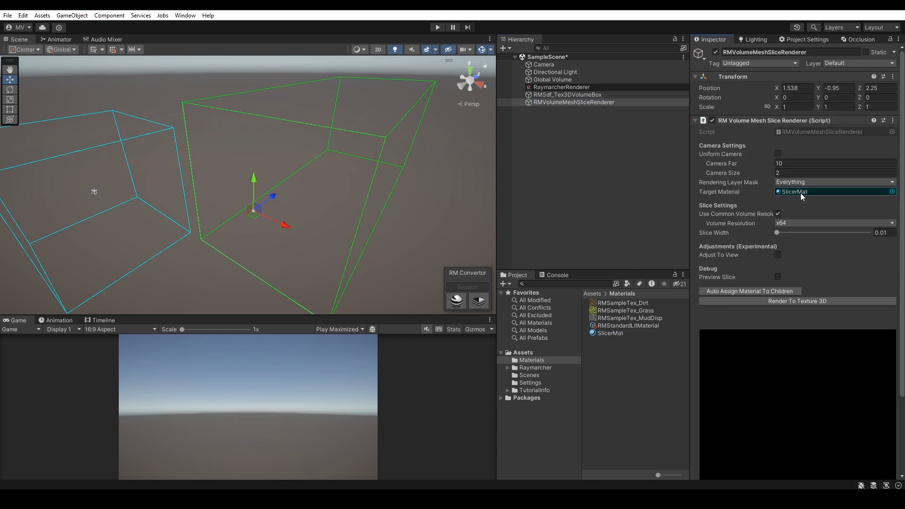
Step: Add a Sphere as a child of RMVolumeMeshSliceRenderer, reset its transform, and move it to Z 1.36
left_click(503, 48)
mouse_move(556, 100)
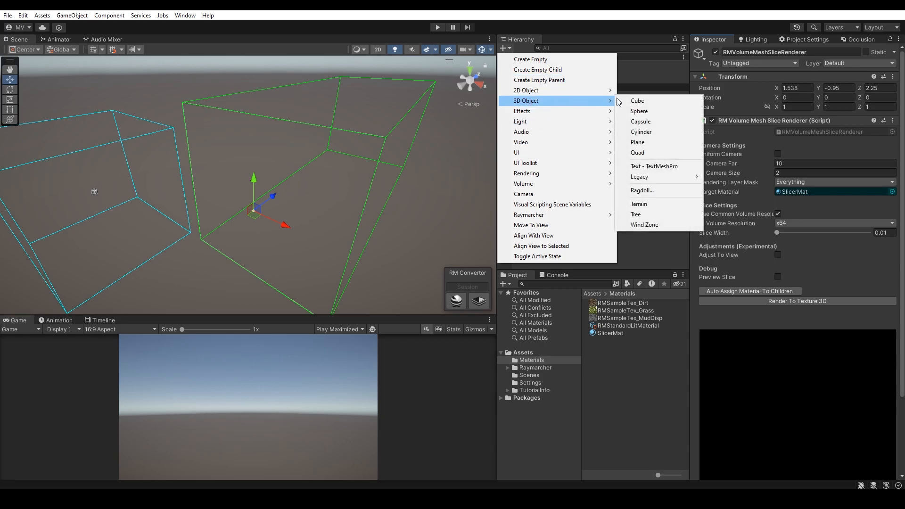
left_click(640, 111)
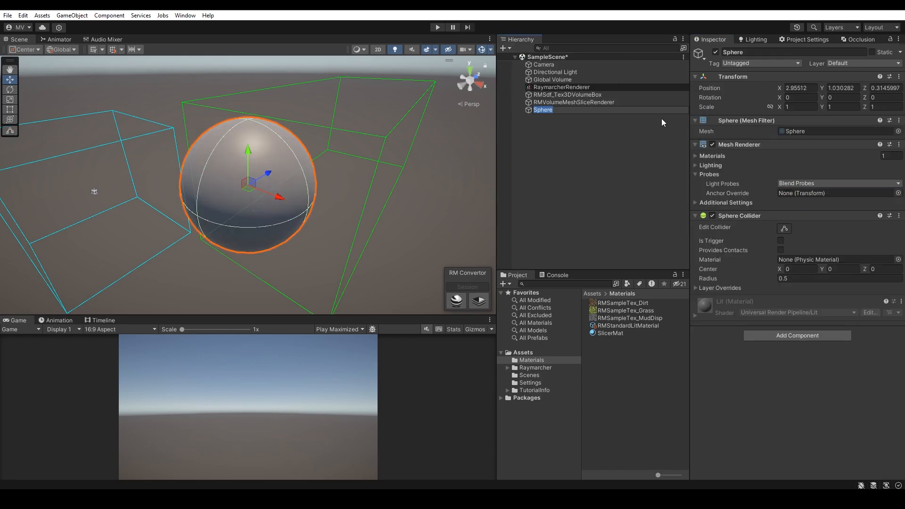
left_click_drag(550, 109, 579, 102)
right_click(750, 74)
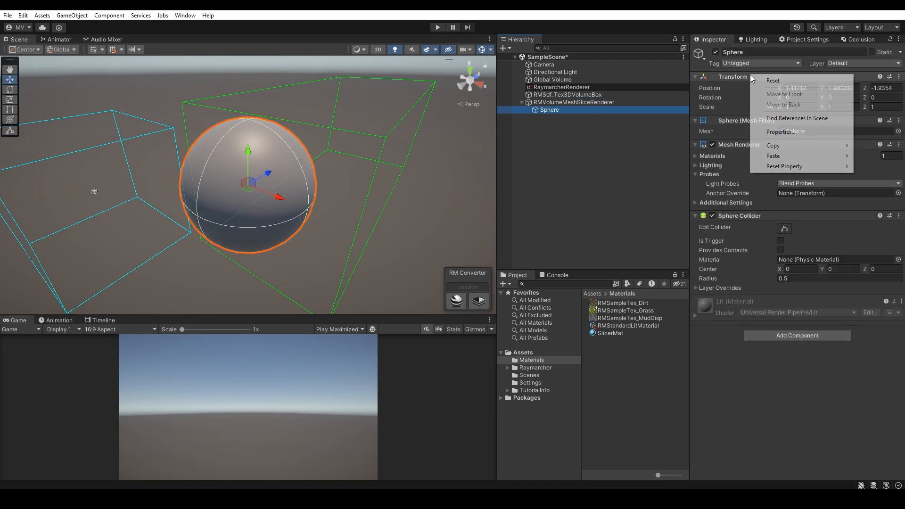
left_click(759, 80)
left_click_drag(272, 196, 305, 172)
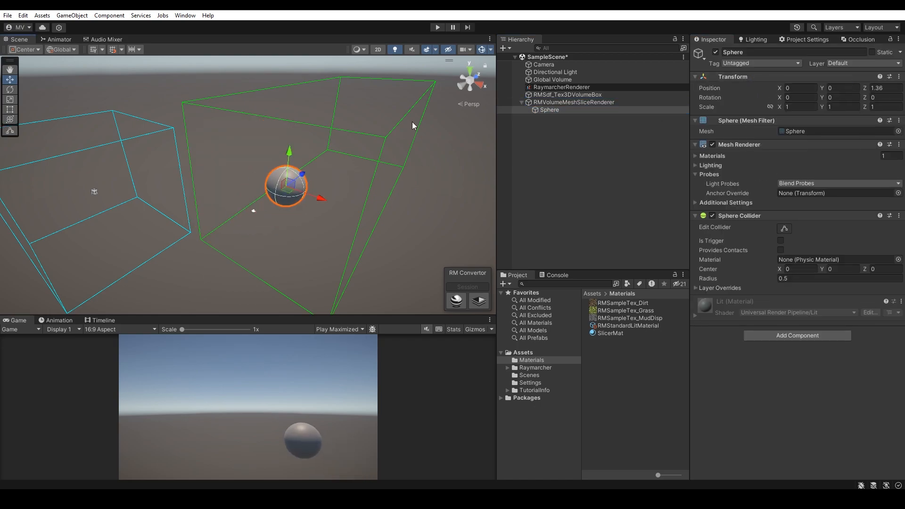
Step: Add a Cube as a child of RMVolumeMeshSliceRenderer, reset its transform, and move it to X 0.64, Z 2.49
left_click(505, 48)
mouse_move(530, 102)
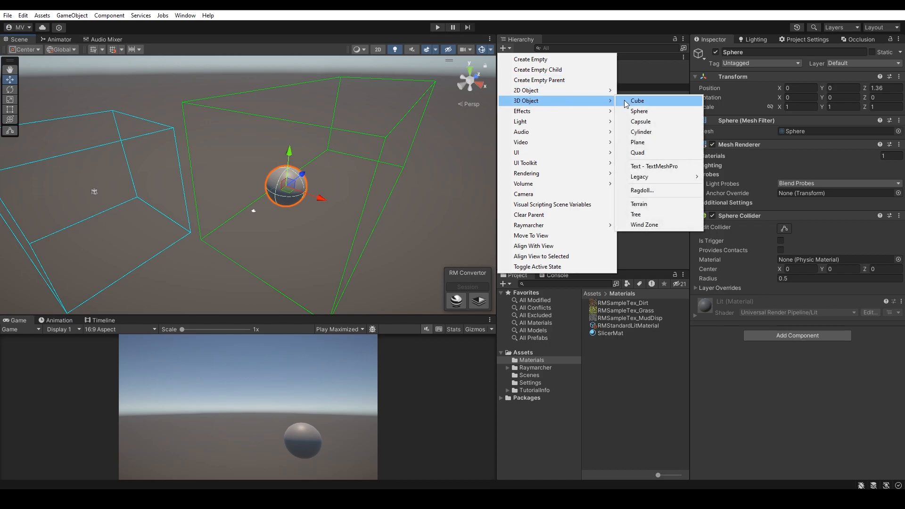
left_click(637, 101)
left_click_drag(541, 117, 559, 102)
right_click(730, 78)
left_click(747, 86)
left_click_drag(275, 195, 353, 209)
left_click_drag(328, 179, 343, 167)
Step: Auto-assign the slicer material to RMVolumeMeshSliceRenderer's children and check the material slots of Sphere and Cube
left_click(541, 103)
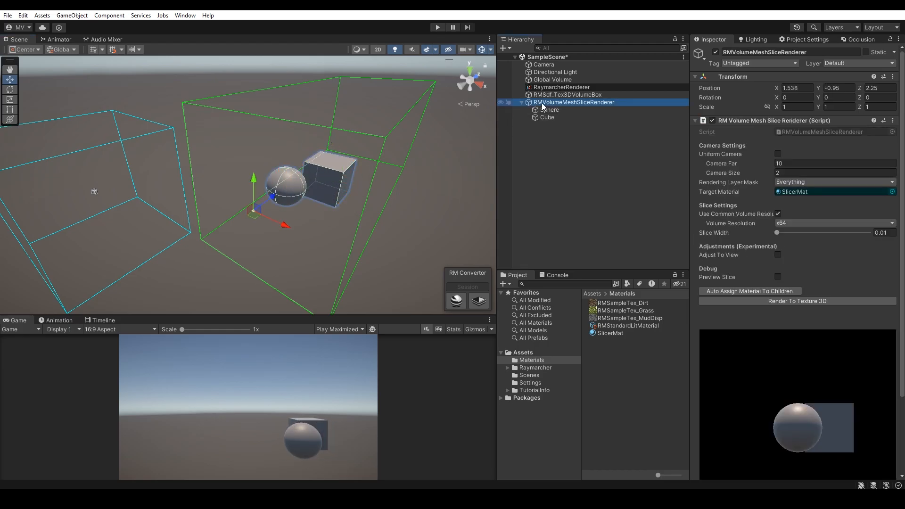
scroll(781, 247, "down", 3)
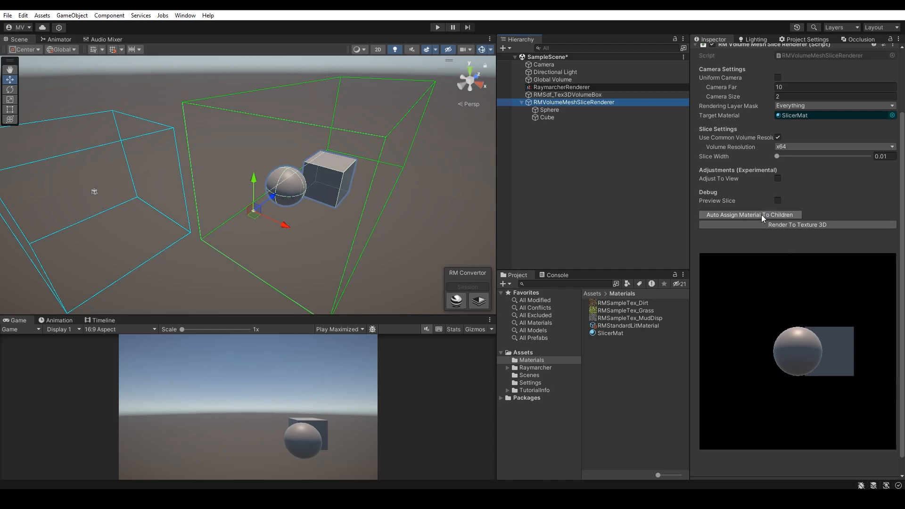
left_click(763, 214)
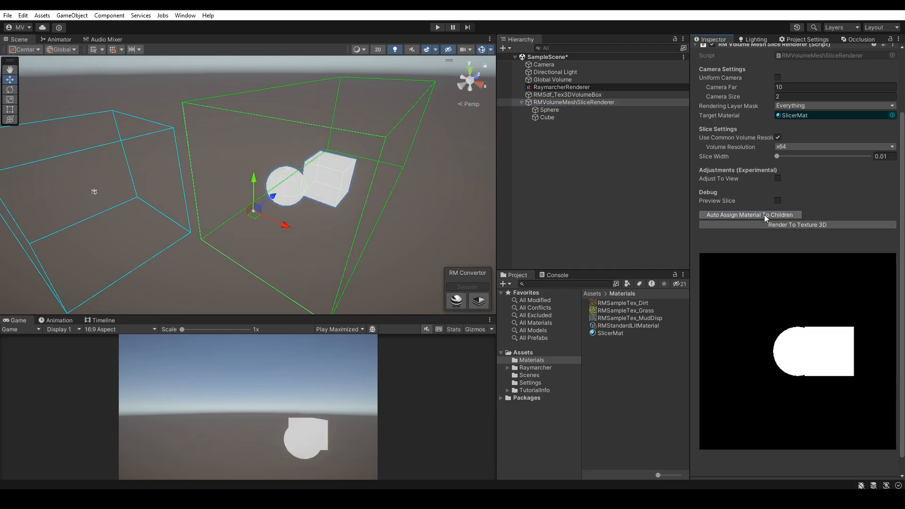
left_click(562, 112)
left_click(712, 156)
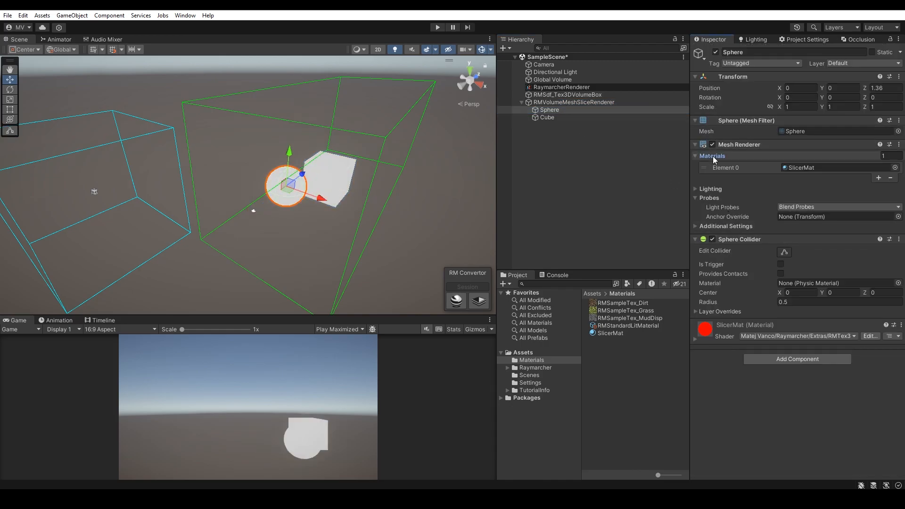
left_click(790, 168)
left_click(544, 117)
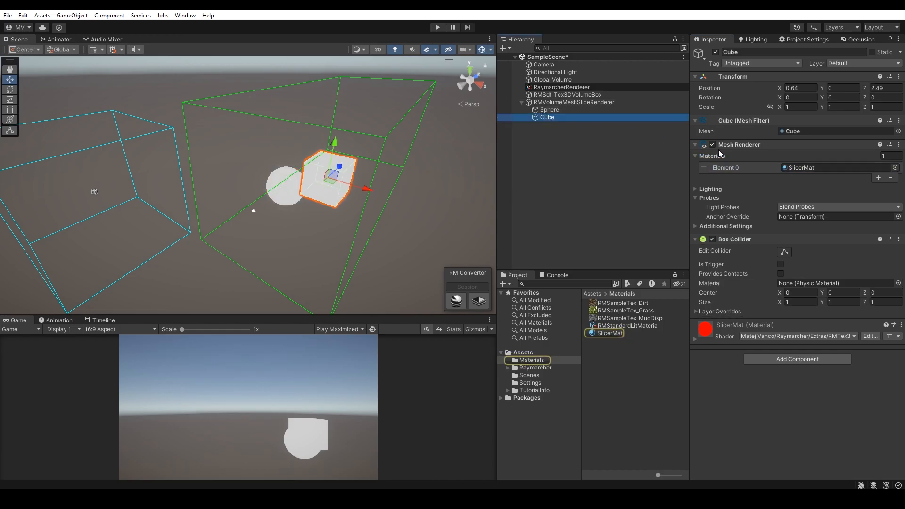
Step: Enable Preview Slice on RMVolumeMeshSliceRenderer, set Slice Width to 0.127, and move Slice Progression to 0.264
left_click(557, 101)
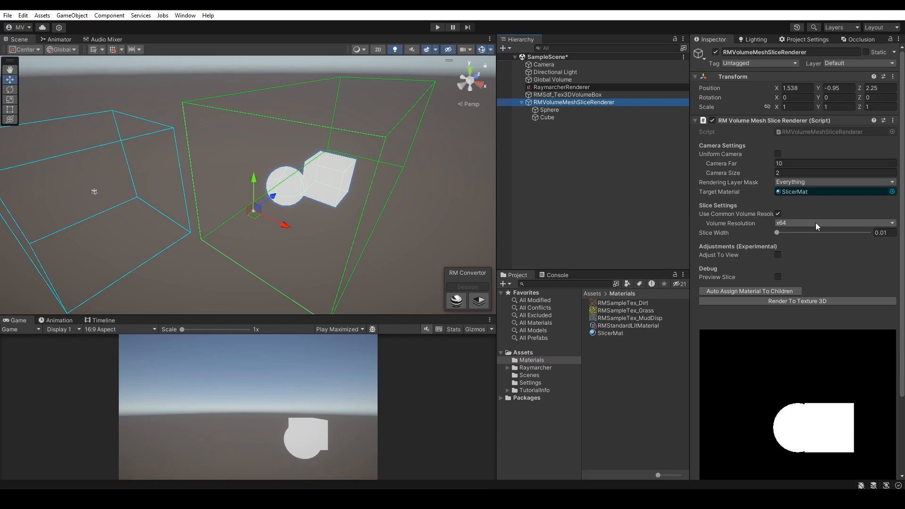
scroll(797, 241, "down", 2)
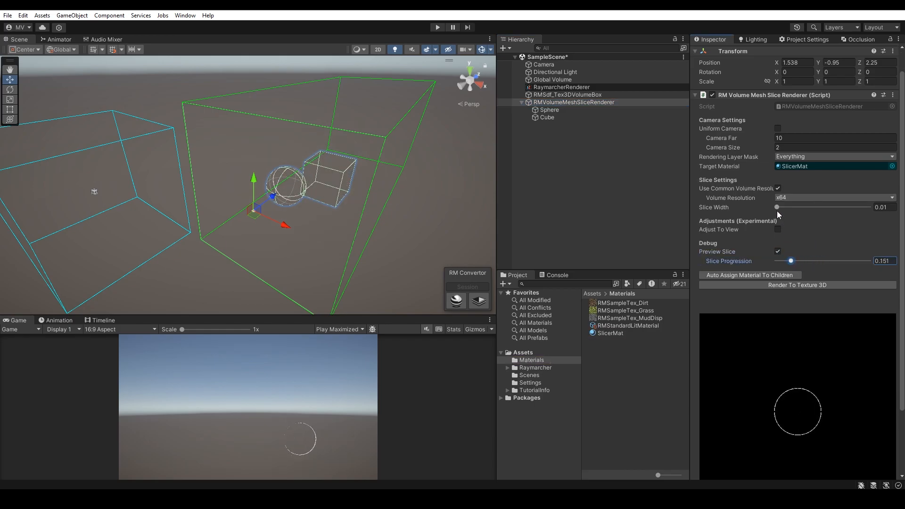
left_click_drag(785, 208, 792, 211)
left_click_drag(792, 259, 799, 264)
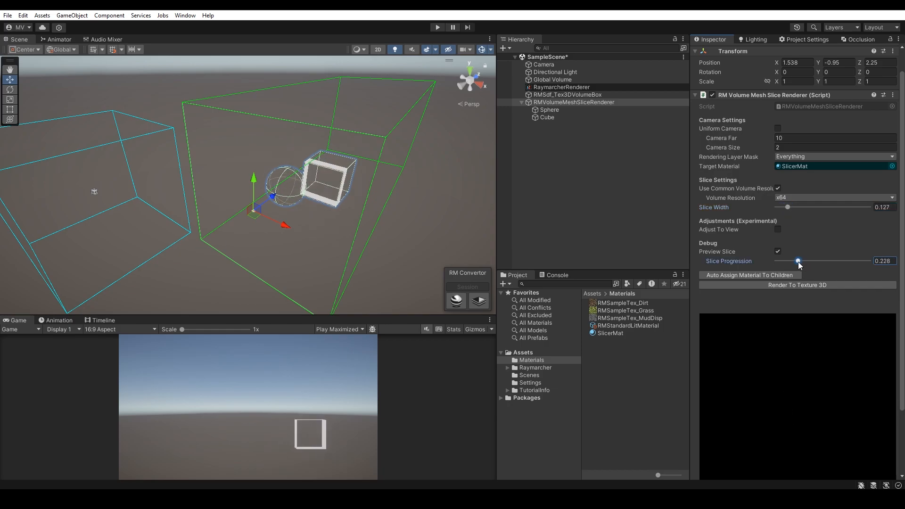
Step: Enable Adjust To View, set Adjust Derivate X to 4.8, and move Slice Progression to 0.258
left_click(777, 229)
left_click_drag(778, 239, 785, 243)
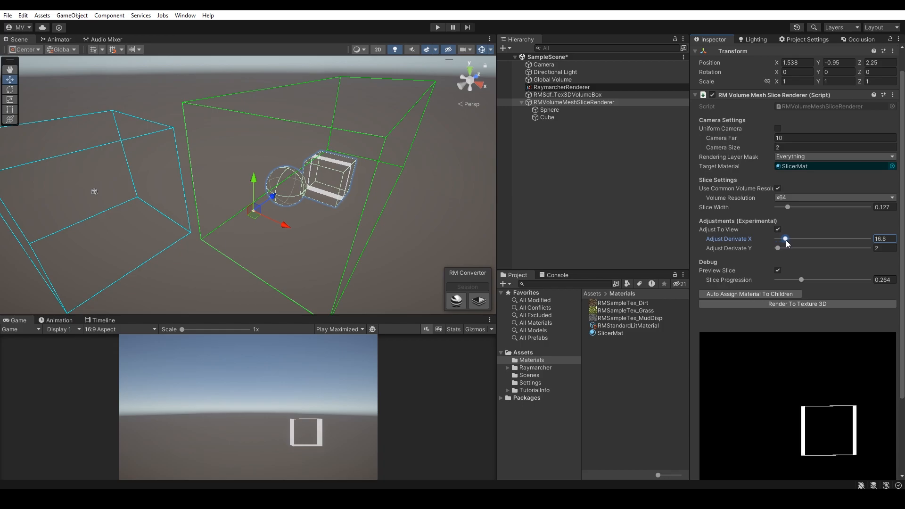
scroll(794, 236, "down", 3)
mouse_move(801, 204)
left_mouse_down()
mouse_move(786, 203)
mouse_move(811, 210)
mouse_move(794, 208)
mouse_move(801, 200)
left_mouse_up()
left_click_drag(783, 163, 777, 163)
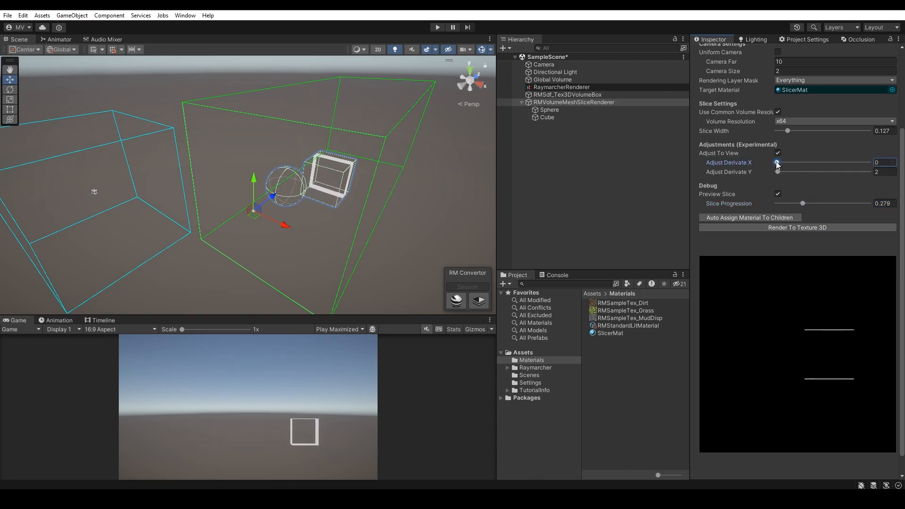
mouse_move(801, 204)
left_mouse_down()
mouse_move(785, 204)
mouse_move(809, 208)
mouse_move(800, 207)
left_mouse_up()
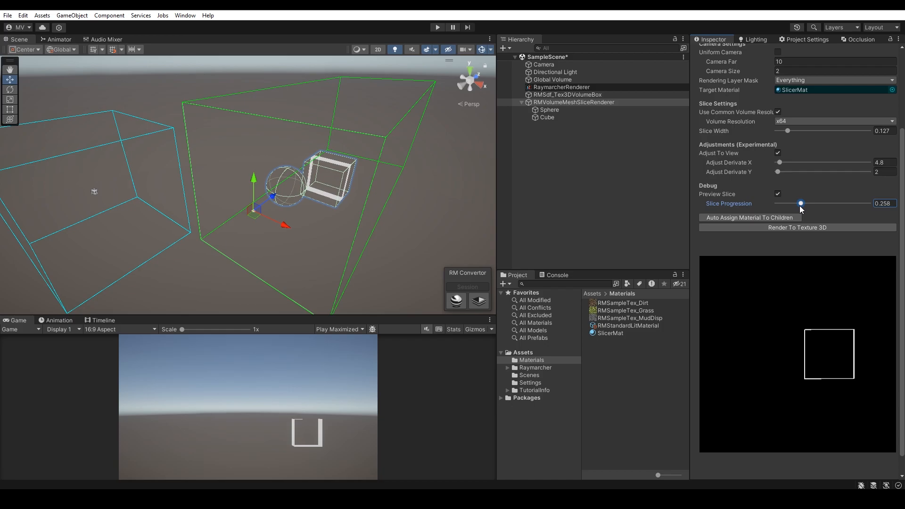
Step: Widen the Inspector, disable Use Common Volume Resolution, and set Count Of Slices to 114 and Slice Resolution to 156
scroll(799, 205, "up", 3)
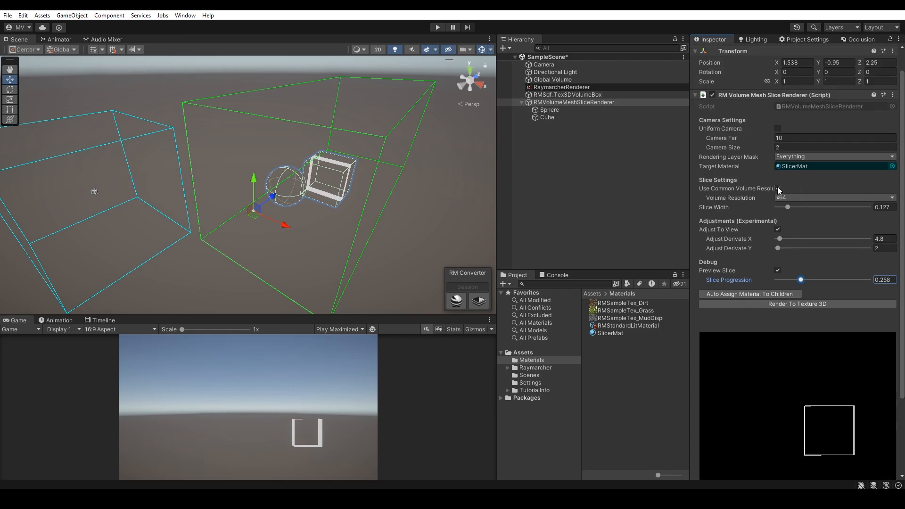
left_click_drag(689, 184, 662, 184)
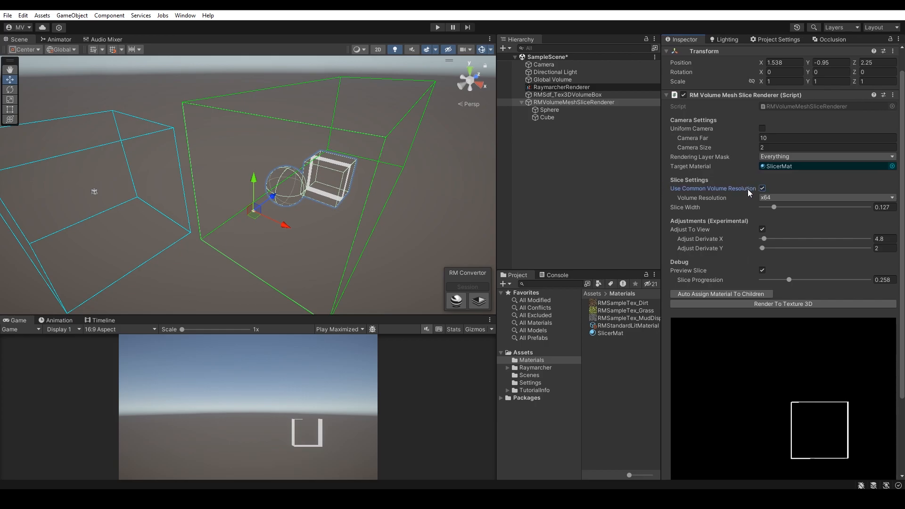
left_click(762, 188)
left_click(767, 198)
left_click_drag(835, 200, 783, 200)
left_click_drag(781, 207, 843, 208)
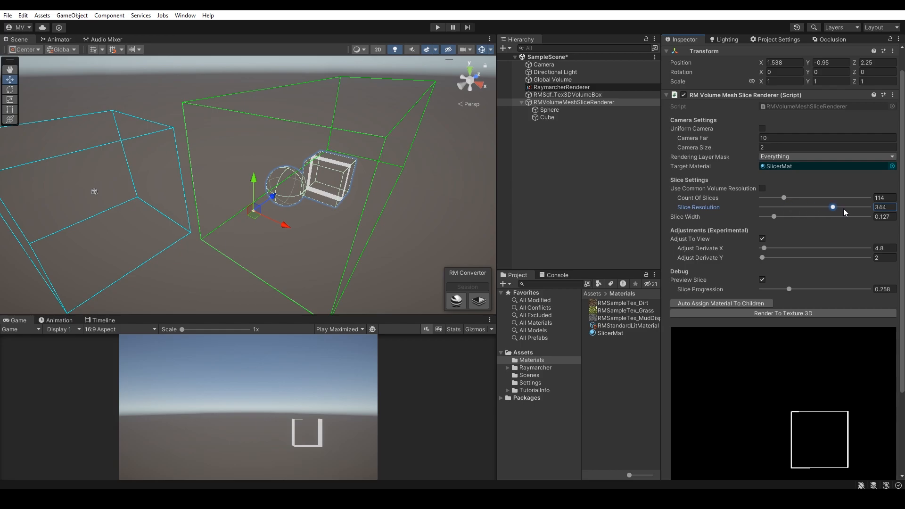
Step: Re-enable Use Common Volume Resolution at x64, set Slice Width to 0.128, and move Slice Progression to 0.145
left_click(762, 188)
left_click(799, 196)
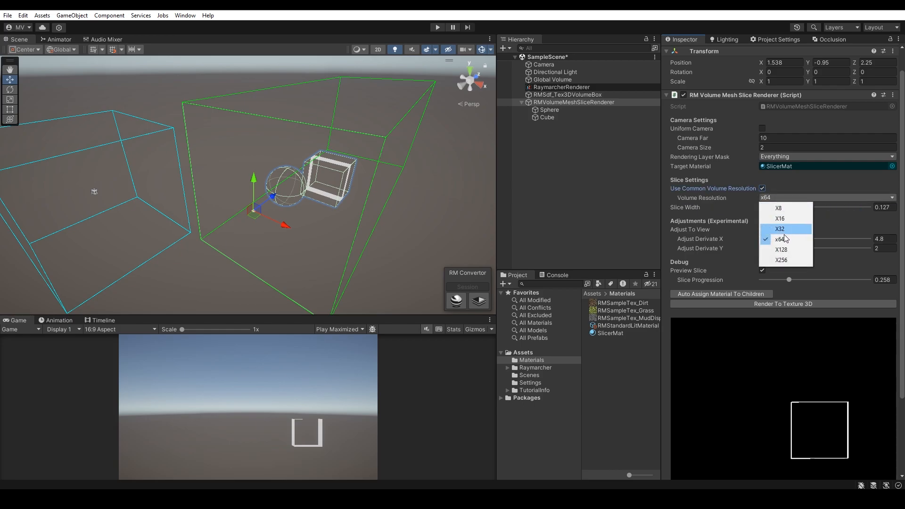
scroll(722, 208, "down", 3)
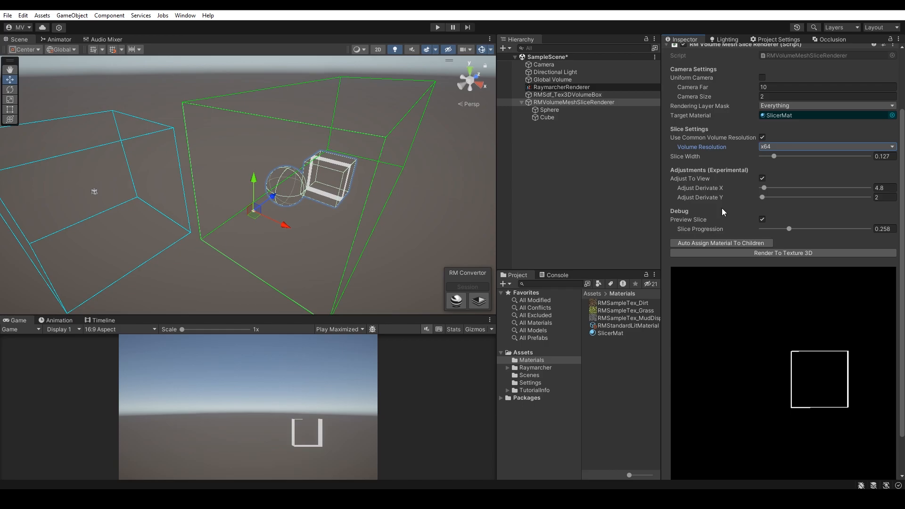
left_click_drag(775, 134, 790, 135)
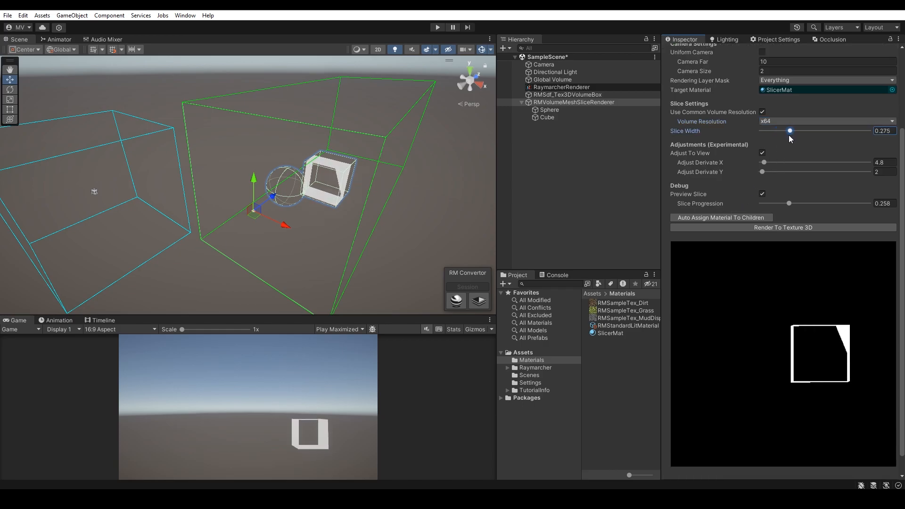
left_click_drag(788, 204, 777, 203)
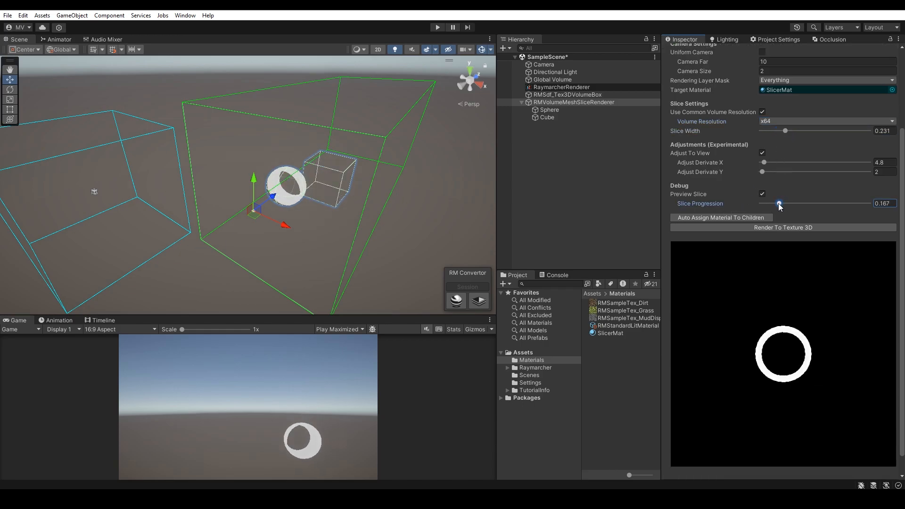
Step: Render the sliced meshes to a 3D texture and save it as Texture3D.png in the Assets folder
left_click(760, 228)
left_click(491, 269)
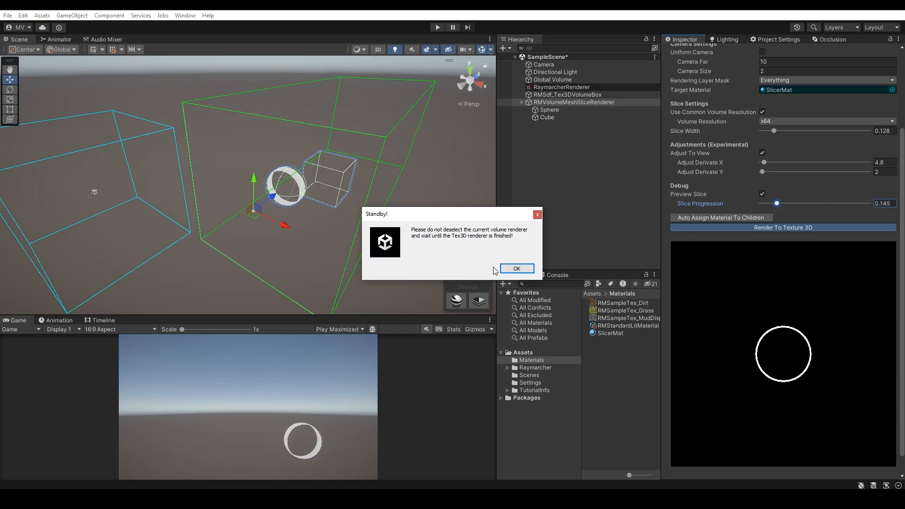
left_click(517, 268)
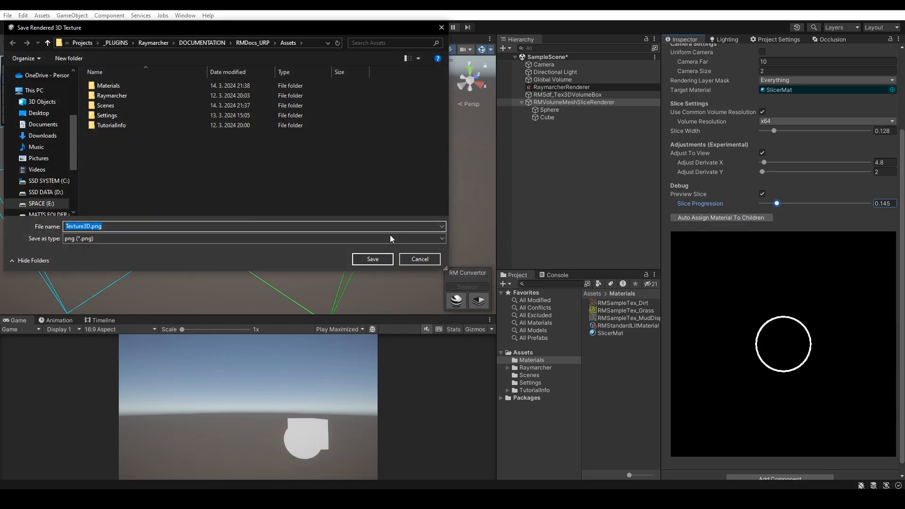
left_click(380, 260)
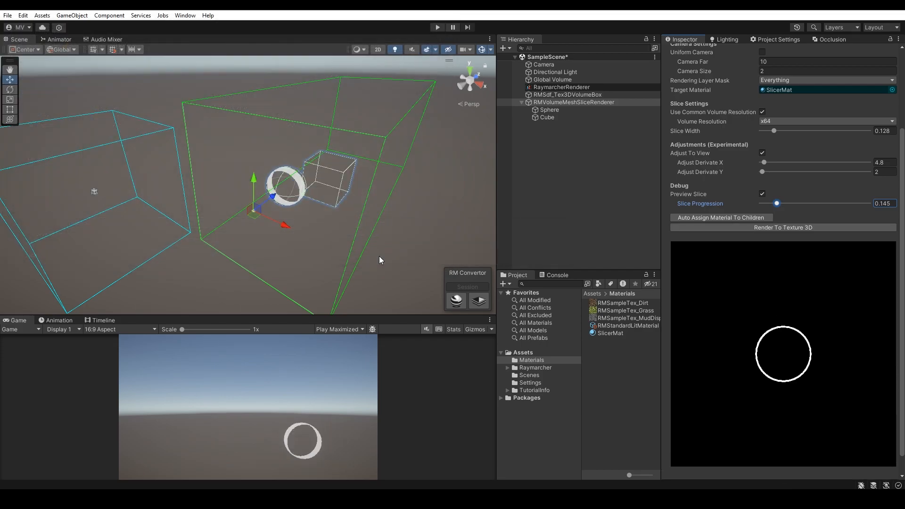
Step: Find the Texture3D asset in the Assets folder and examine its 3D preview from several angles
left_click(523, 353)
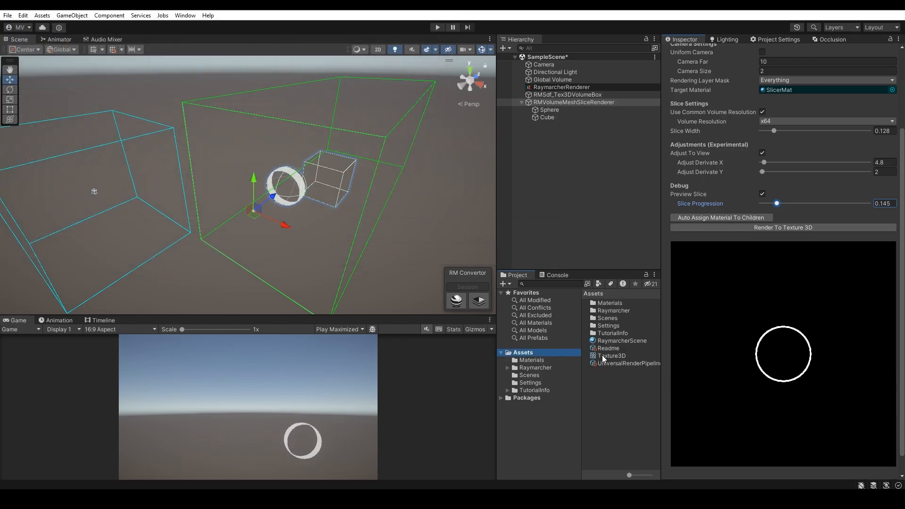
left_click(620, 356)
left_click_drag(813, 289, 805, 288)
left_click_drag(791, 330, 755, 372)
Step: Set Slice Width to 0.319 and Slice Progression to 0.268 on RMVolumeMeshSliceRenderer
left_click(580, 103)
left_click_drag(778, 191, 798, 191)
left_click_drag(776, 262, 790, 262)
Step: Enable Uniform Camera, disable Preview Slice, and set Uniform Camera Viewport to 2.88
left_click(762, 112)
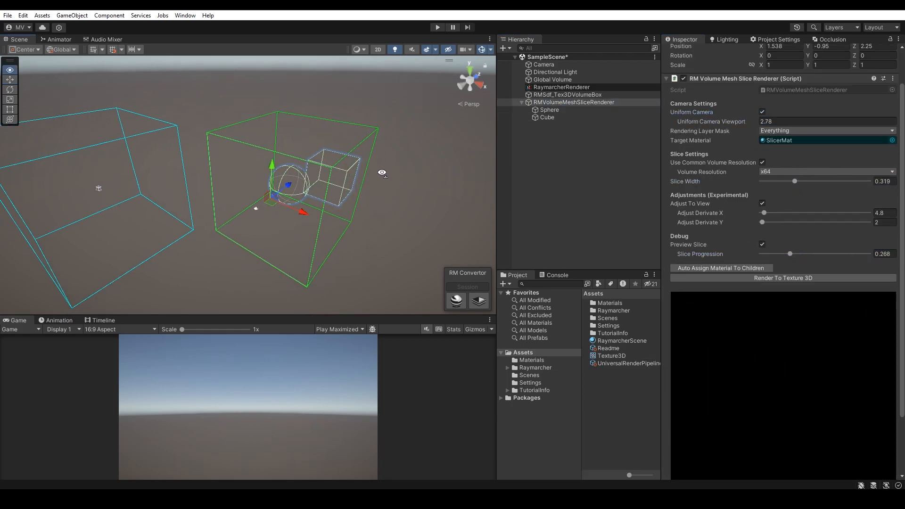
left_click(762, 244)
left_click_drag(707, 121, 722, 120)
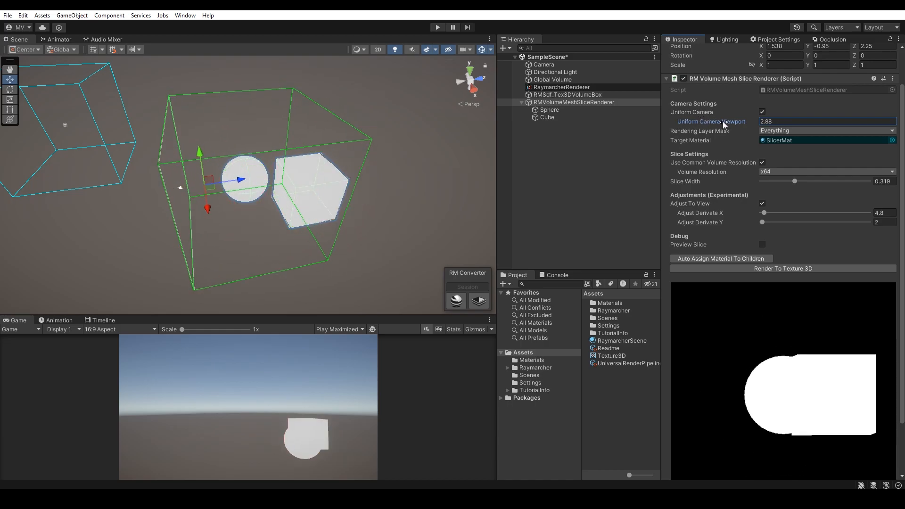
Step: Reposition and enlarge the Sphere inside the slice renderer's green bounds
left_click(550, 110)
right_click_drag(330, 207, 350, 173)
left_click_drag(335, 196, 299, 197)
key("r")
left_click_drag(263, 198, 225, 174)
key("w")
Step: Enlarge the Cube and reposition it and the Sphere so they overlap within the green bounds
left_click(546, 117)
key("r")
left_click_drag(347, 155, 278, 182)
key("w")
right_click_drag(278, 182, 377, 207)
left_click(549, 110)
left_click_drag(287, 214, 317, 194)
Step: On RMVolumeMeshSliceRenderer, preview slices with Slice Width 0.076 and Slice Progression 0.549, and set Volume Resolution to X128
left_click(573, 102)
right_click_drag(400, 165, 315, 152)
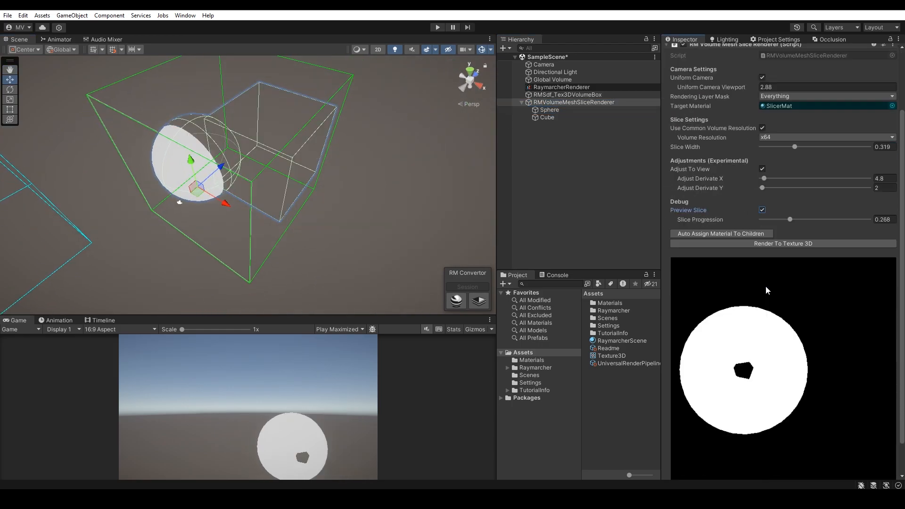
left_click_drag(782, 220, 819, 214)
left_click(797, 137)
left_click(787, 179)
Step: Render the enlarged meshes to a 3D texture, overwriting the saved Texture3D file
left_click(796, 243)
left_click(478, 269)
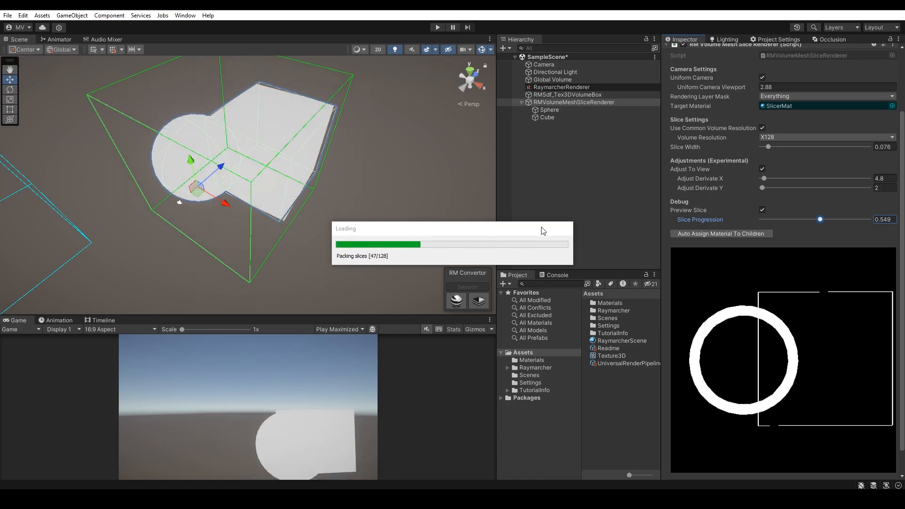
key("Return")
left_click(474, 250)
Step: Examine the re-rendered Texture3D asset by rotating its preview
left_click(603, 356)
left_click_drag(816, 291, 805, 289)
left_click_drag(773, 330, 725, 354)
Step: Assign Texture3D as the Volume Texture of RMSdf_Tex3DVolumeBox and raise Volume Amplifier to 20.2
double_click(567, 95)
right_click_drag(306, 159, 287, 165)
left_click_drag(611, 355, 792, 187)
right_click_drag(349, 189, 235, 188)
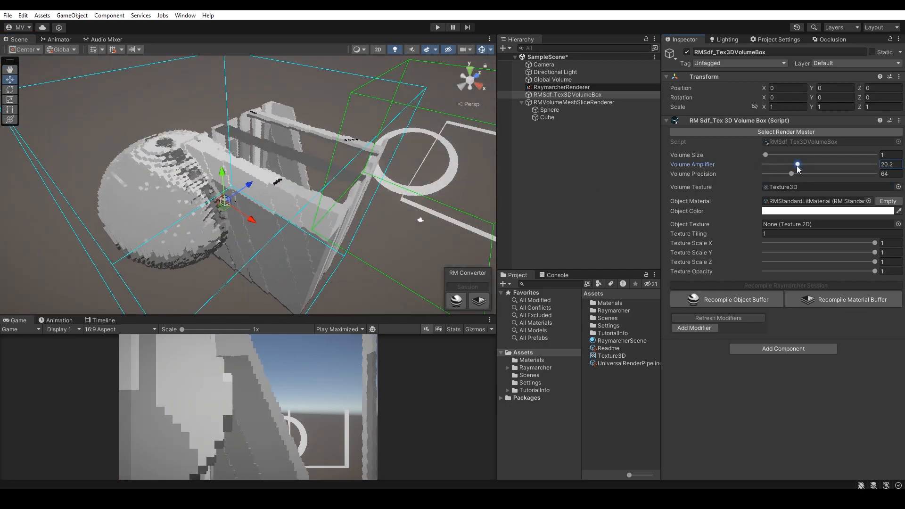
Step: Set RMSdf_Tex3DVolumeBox's Volume Amplifier to 7.4 and Volume Precision to 69
left_click(561, 87)
left_click(567, 95)
mouse_move(785, 174)
left_mouse_down()
mouse_move(800, 174)
mouse_move(783, 175)
mouse_move(792, 177)
left_mouse_up()
key("d")
right_click_drag(419, 160, 476, 141)
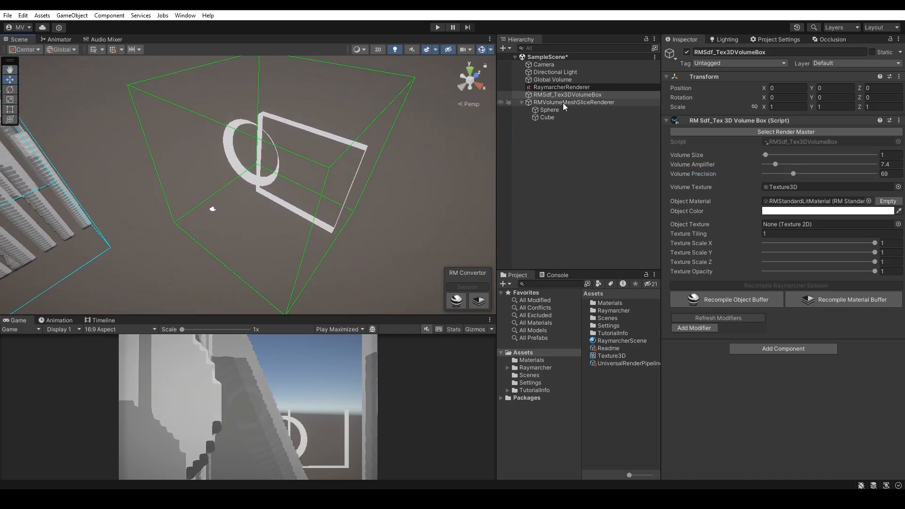
Step: On RMVolumeMeshSliceRenderer, set Slice Width to 0.284, Slice Progression to 0.865, Adjust Derivate X to 13.6 and Adjust Derivate Y to 11.2
left_click(563, 103)
mouse_move(764, 254)
left_mouse_down()
mouse_move(771, 256)
mouse_move(764, 256)
left_mouse_up()
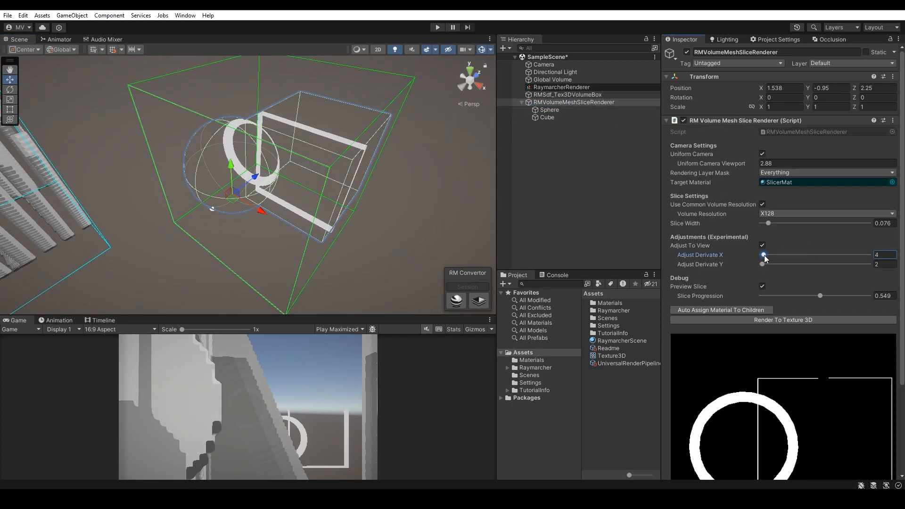
scroll(764, 250, "down", 3)
left_click_drag(768, 147, 791, 149)
left_click_drag(820, 220, 853, 220)
left_click_drag(763, 179, 768, 179)
left_click_drag(762, 188, 767, 189)
left_click(554, 119)
left_click(573, 102)
Step: Render the volume to a 3D texture again with the wider slices, replacing the existing Texture3D file
left_click(782, 218)
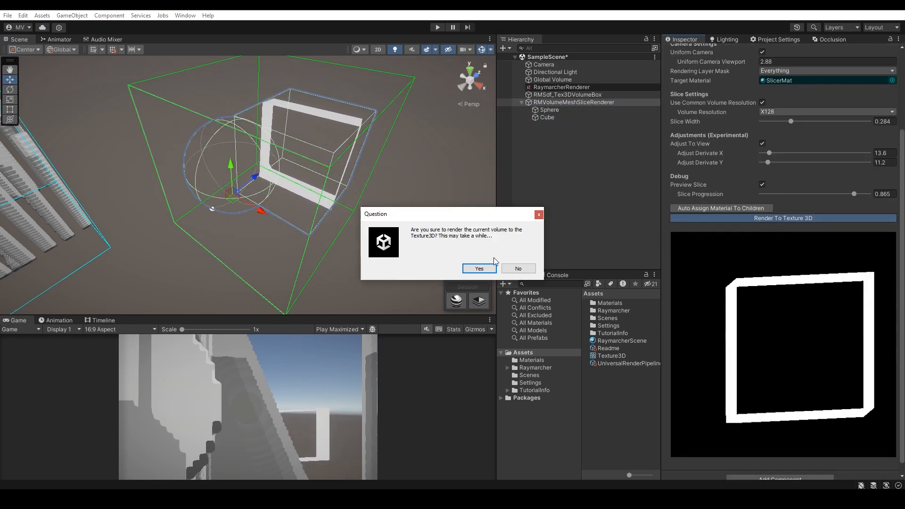
left_click(479, 267)
left_click(372, 258)
left_click(473, 253)
Step: Set RMSdf_Tex3DVolumeBox's Volume Amplifier to 2 and Volume Precision to 135, and check the volume from another angle
middle_click_drag(202, 184, 494, 177)
right_click_drag(455, 165, 296, 169)
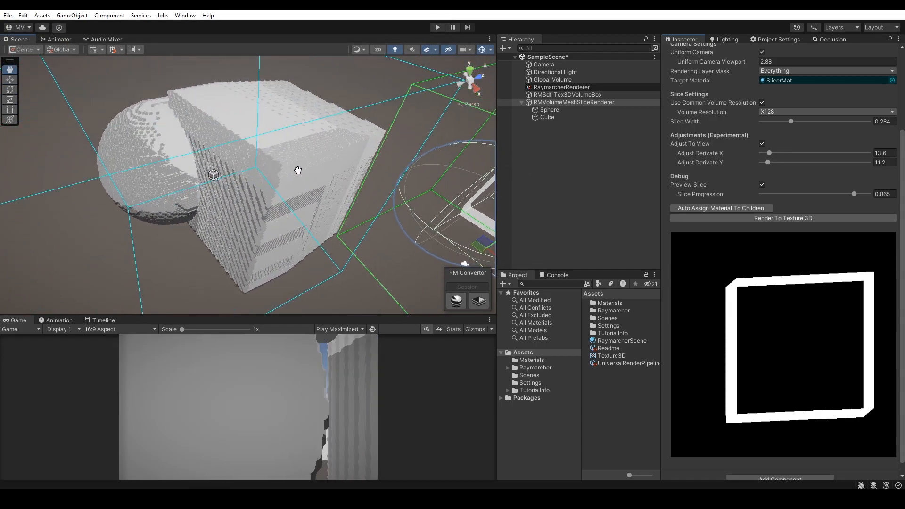
left_click(581, 95)
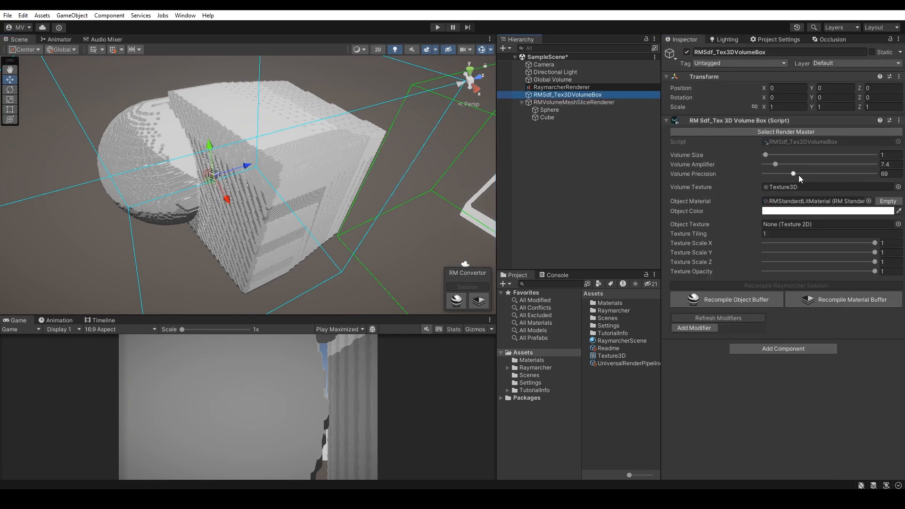
left_click_drag(771, 169, 805, 177)
right_click_drag(307, 183, 363, 161)
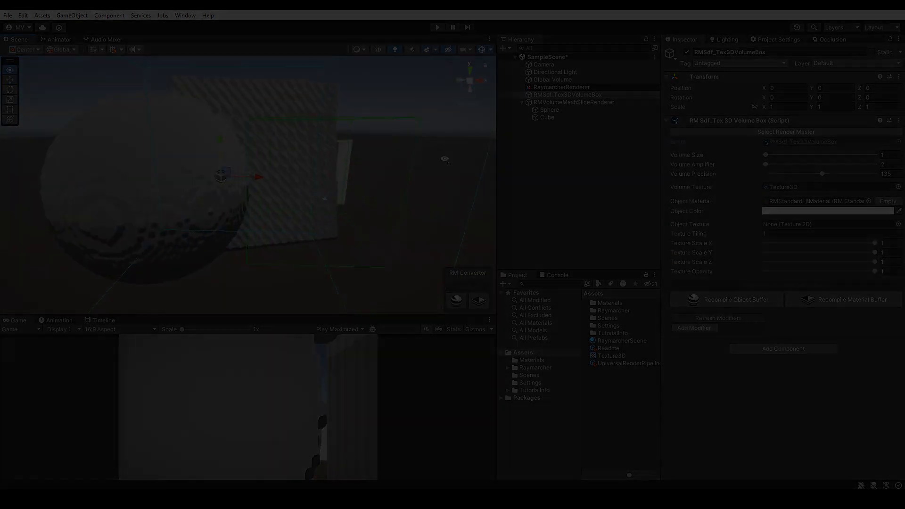